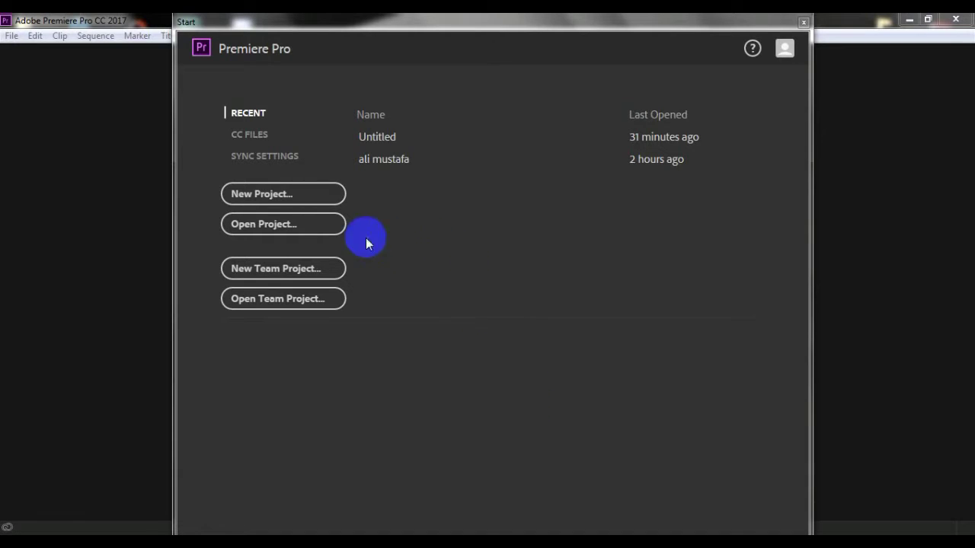
Create a new project named with the author's first name and add a sequence using the XDCAM HD422 1080i25 (50i) preset
{"action": "left_click", "coordinate": [268, 193]}
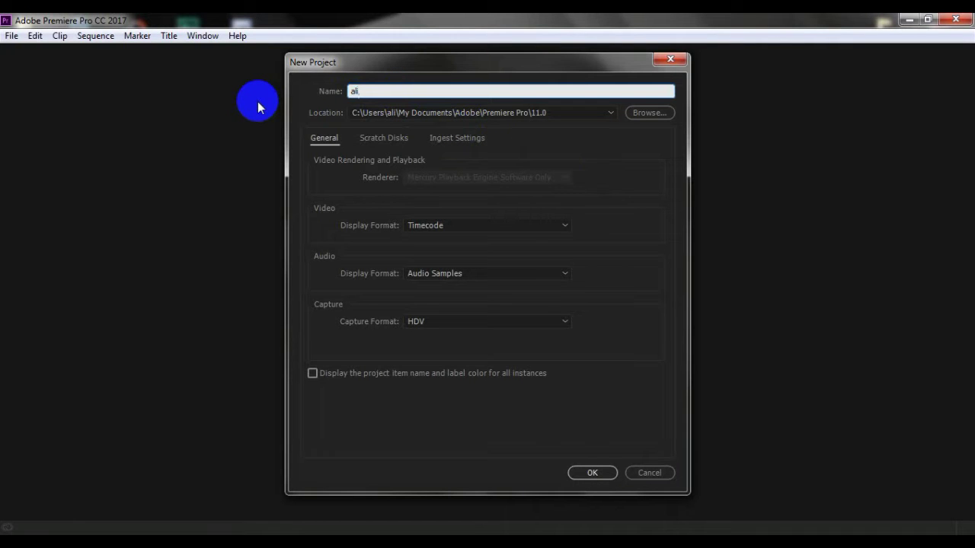
{"action": "left_click", "coordinate": [591, 473]}
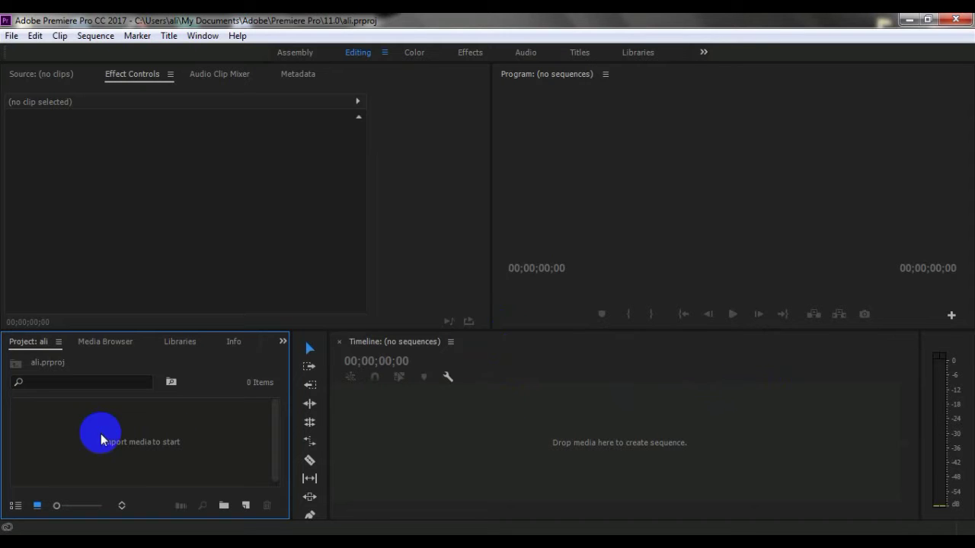
{"action": "left_click_drag", "start_coordinate": [246, 506], "coordinate": [306, 297]}
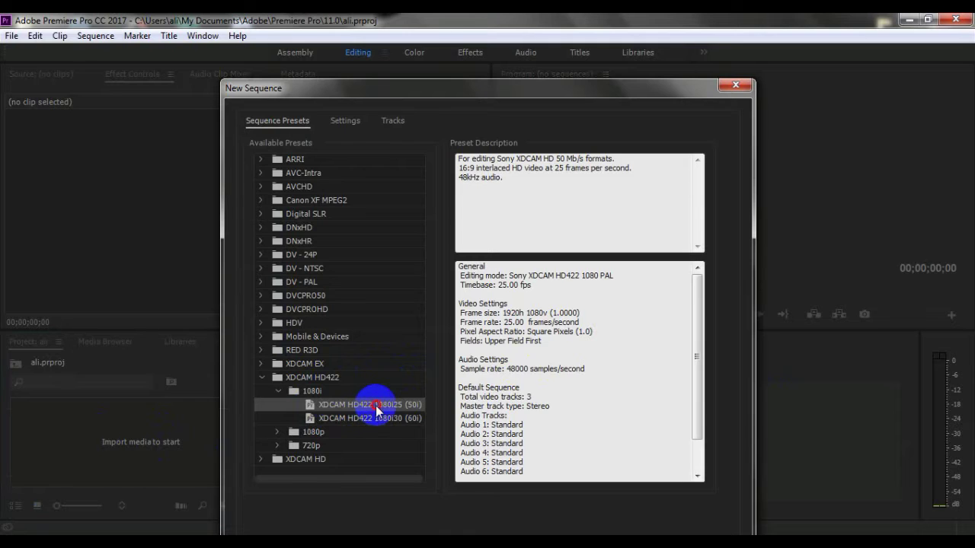
{"action": "double_click", "coordinate": [376, 407]}
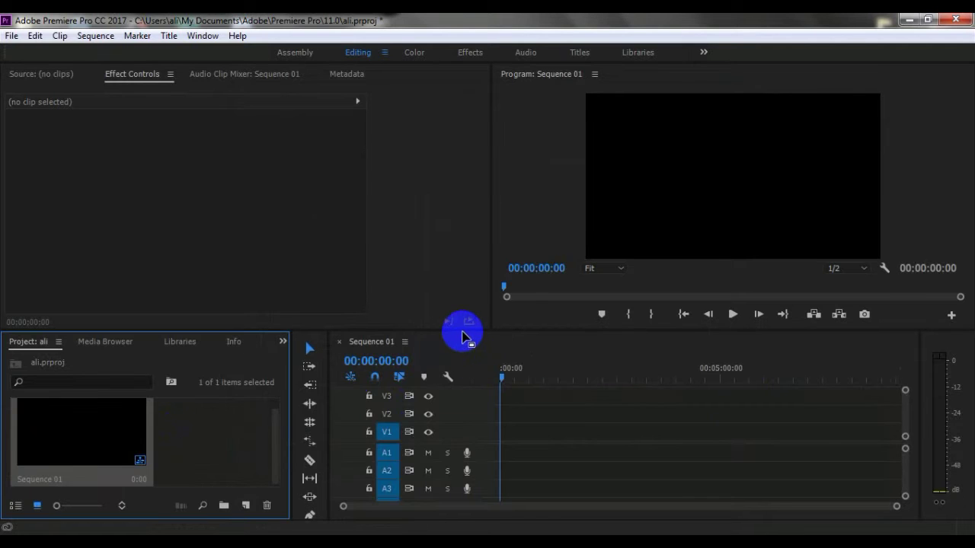
Create a new title with the default 1920 × 1080, 25 fps, square-pixel settings and default name
{"action": "left_click_drag", "start_coordinate": [462, 330], "coordinate": [463, 276]}
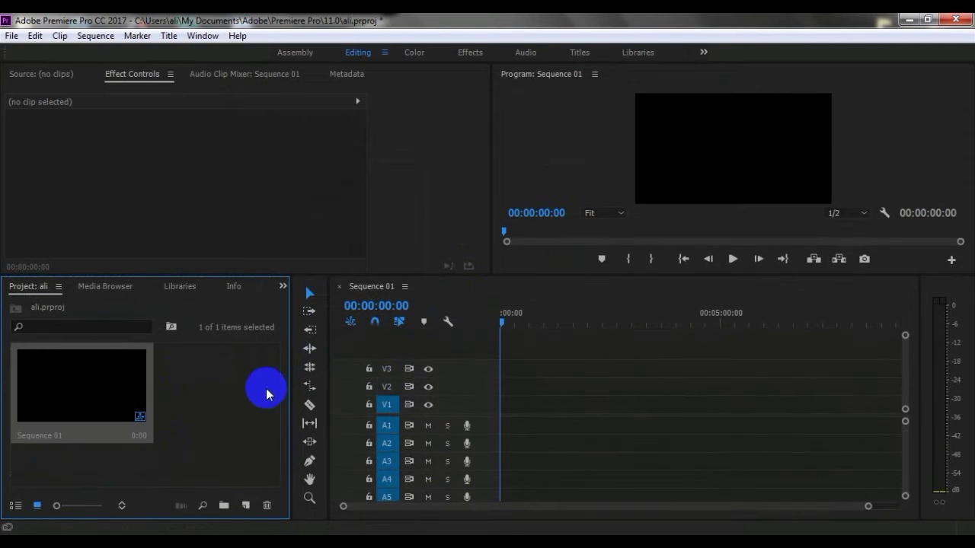
{"action": "left_click", "coordinate": [248, 505]}
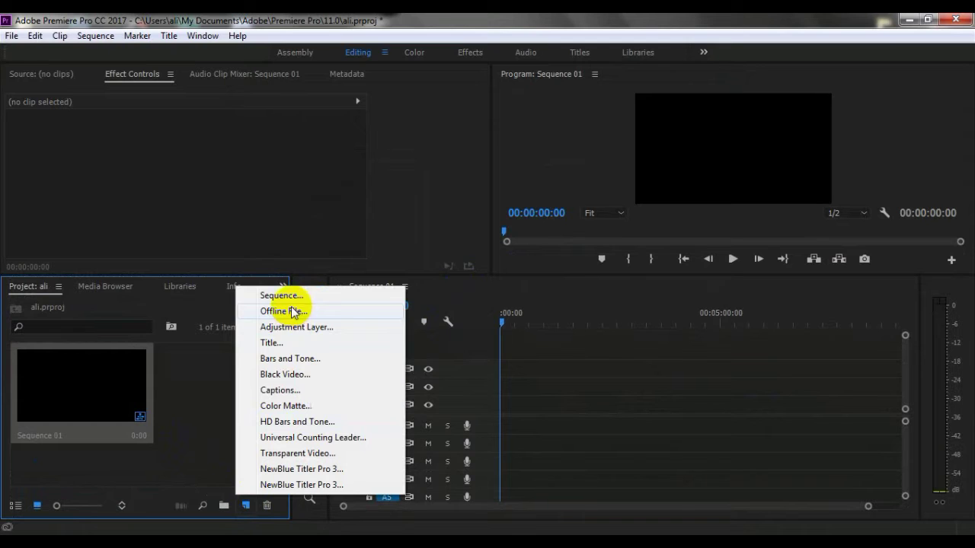
{"action": "left_click", "coordinate": [278, 344]}
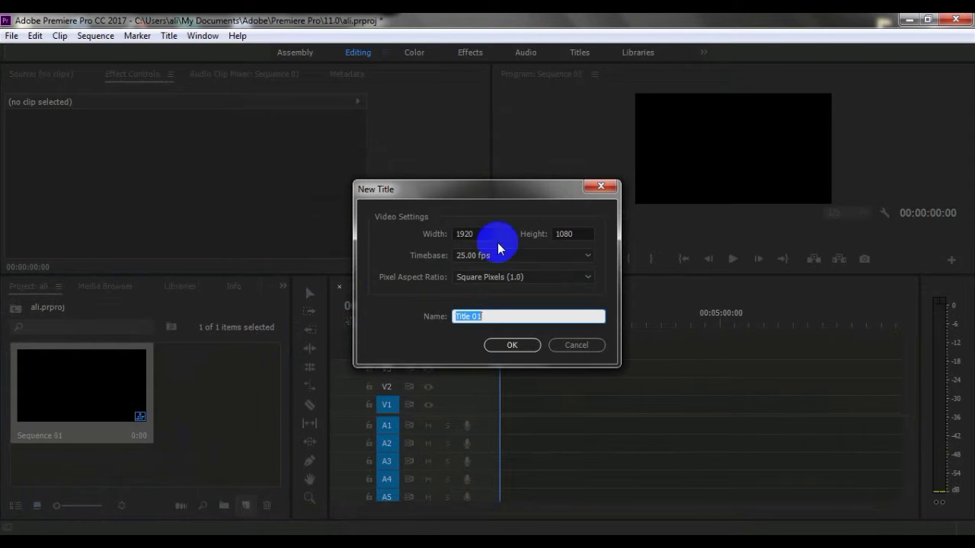
{"action": "left_click", "coordinate": [509, 346]}
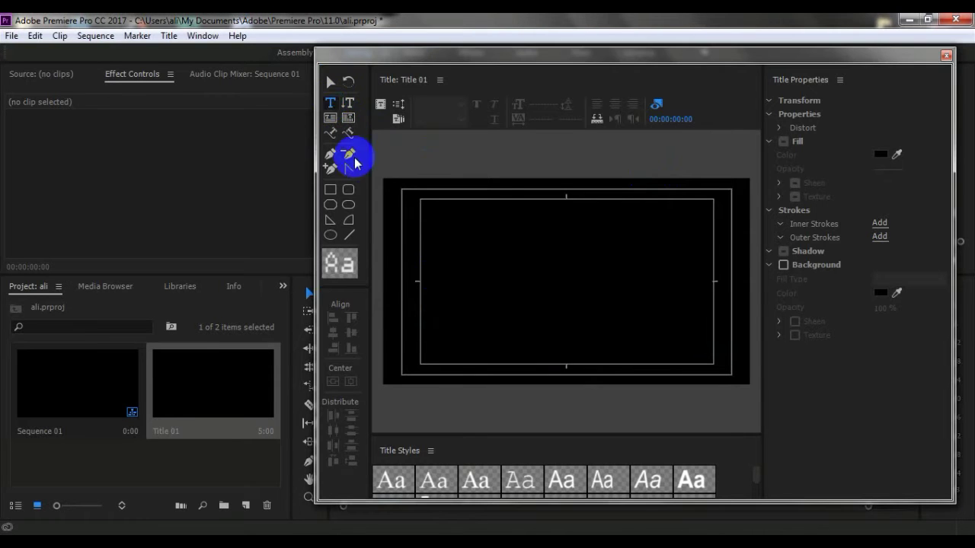
Add the person's full name as title text, apply the Arial Bold title style and set the font size to 188
{"action": "left_click", "coordinate": [448, 252]}
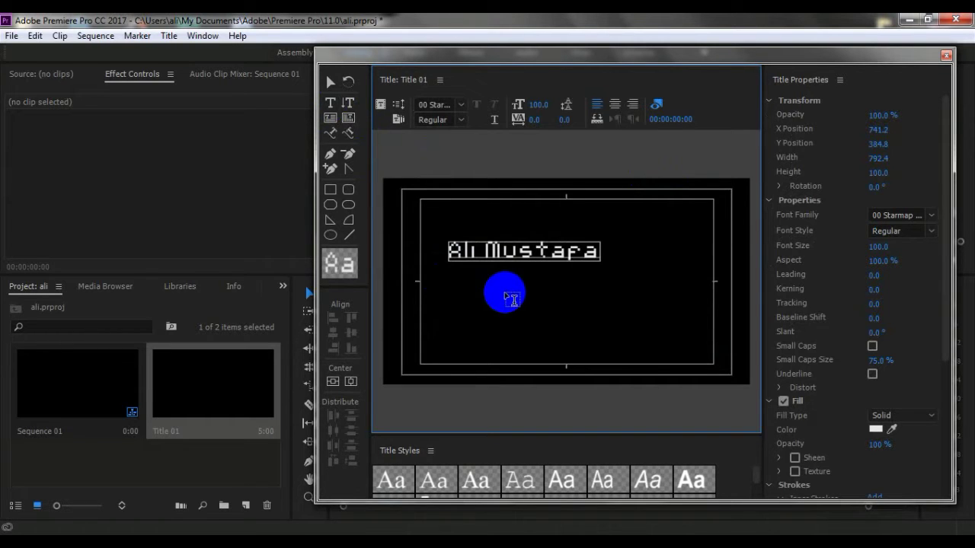
{"action": "left_click", "coordinate": [693, 480]}
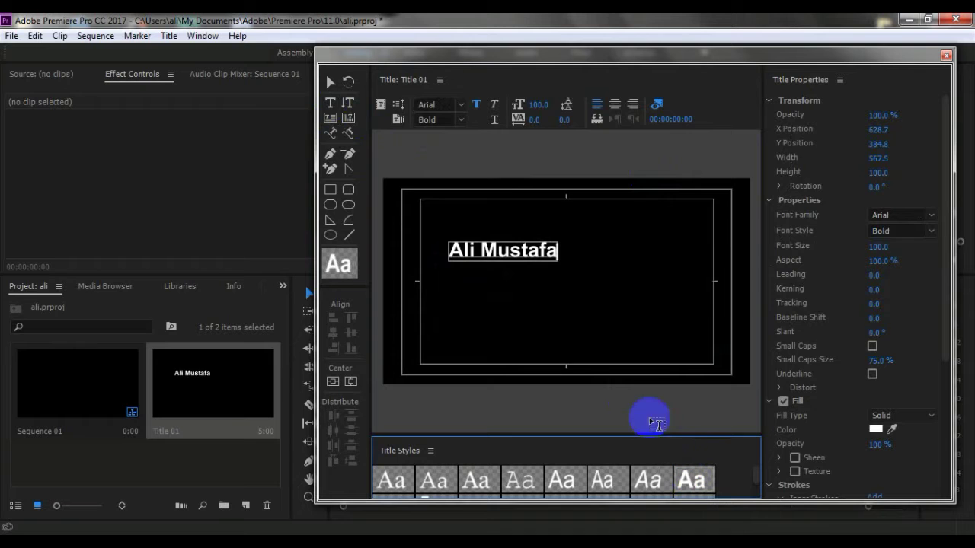
{"action": "left_click_drag", "start_coordinate": [539, 107], "coordinate": [601, 114]}
Move the name text to the horizontal middle of the frame, slightly below centre, at about X 957, Y 654
{"action": "left_click", "coordinate": [332, 82]}
{"action": "left_click", "coordinate": [512, 248]}
{"action": "left_click_drag", "start_coordinate": [512, 247], "coordinate": [668, 305]}
Set the name text's fill colour to yellow, FFFC00
{"action": "left_click", "coordinate": [329, 103]}
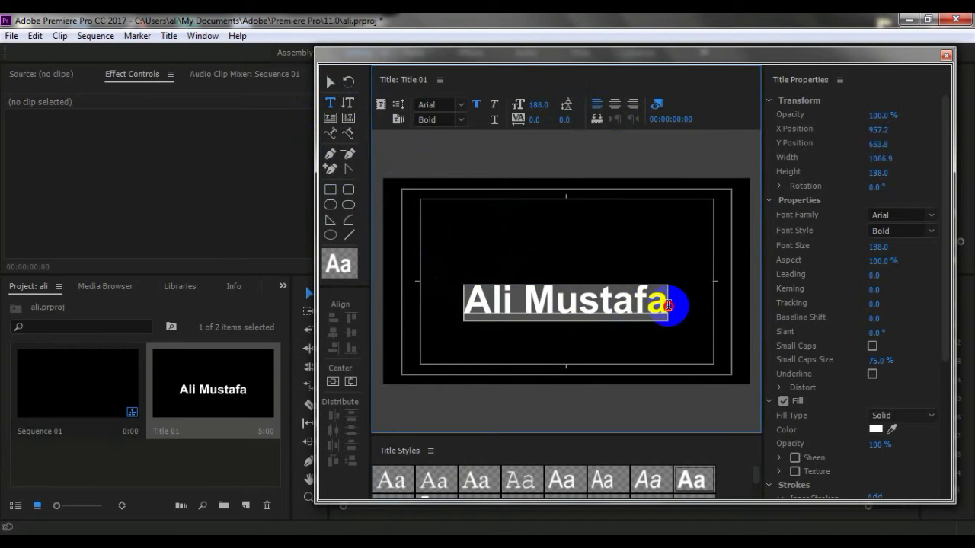
{"action": "left_click", "coordinate": [875, 429]}
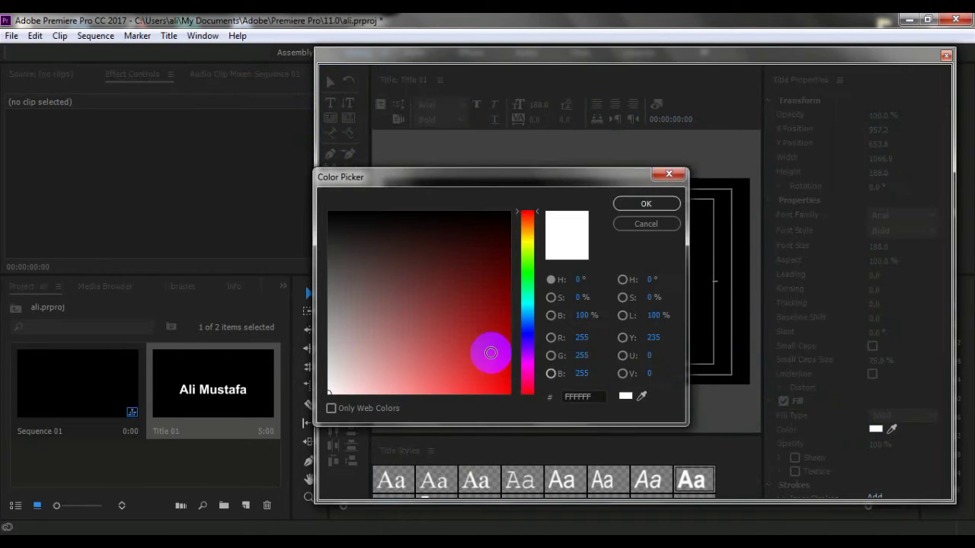
{"action": "left_click", "coordinate": [525, 248]}
{"action": "mouse_move", "coordinate": [495, 329]}
{"action": "left_mouse_down"}
{"action": "mouse_move", "coordinate": [522, 414]}
{"action": "mouse_move", "coordinate": [520, 392]}
{"action": "left_mouse_up"}
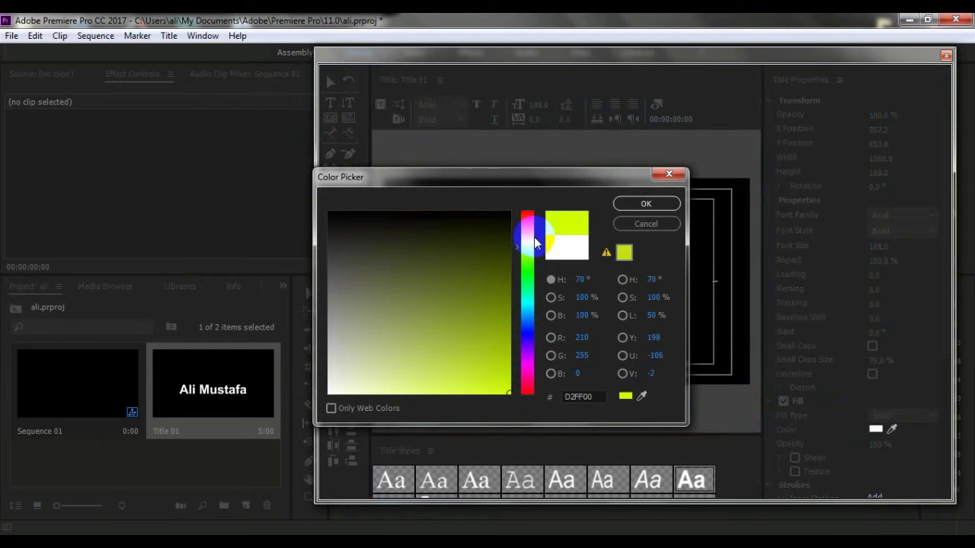
{"action": "left_click_drag", "start_coordinate": [536, 248], "coordinate": [536, 241]}
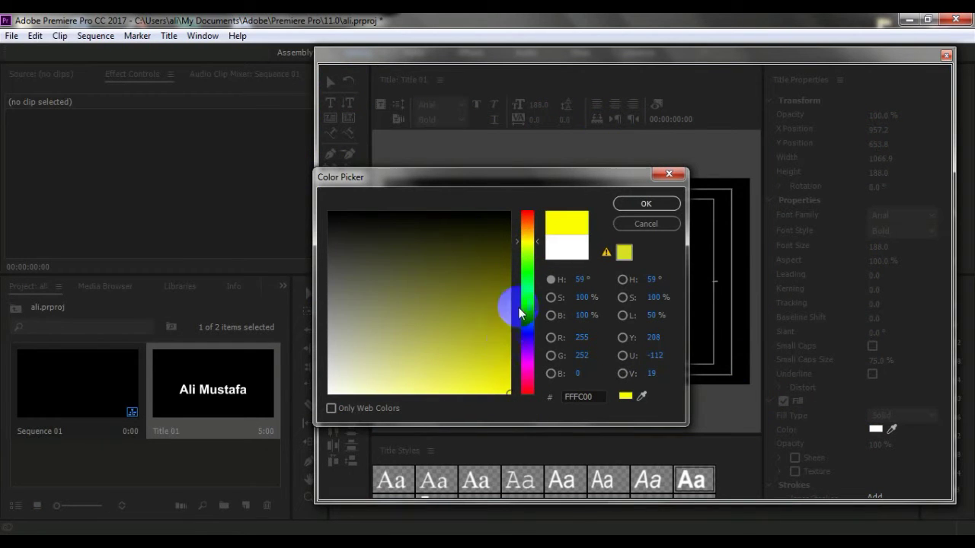
{"action": "left_click", "coordinate": [647, 203]}
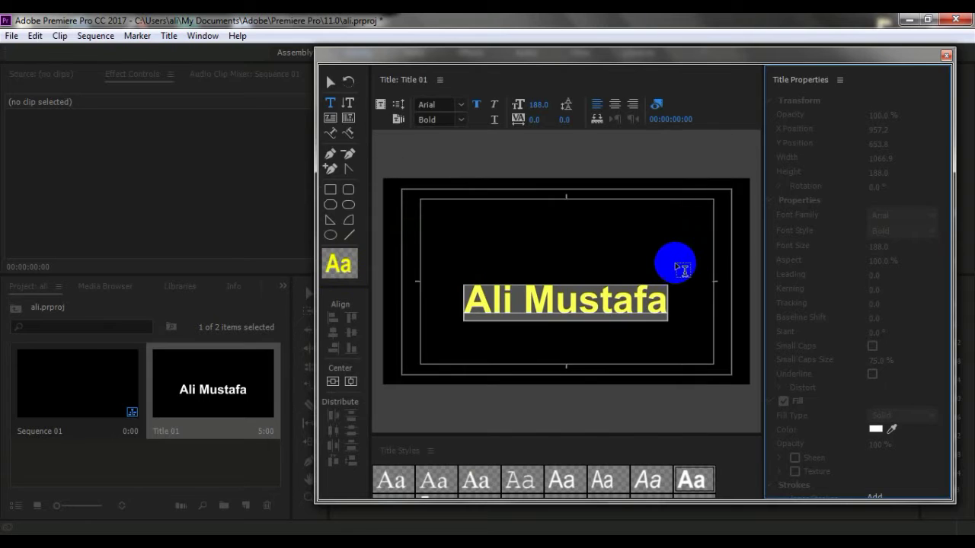
Draw a vertical line about 249 high just after the name with the Pen tool and set its line width to 20
{"action": "left_click", "coordinate": [330, 84]}
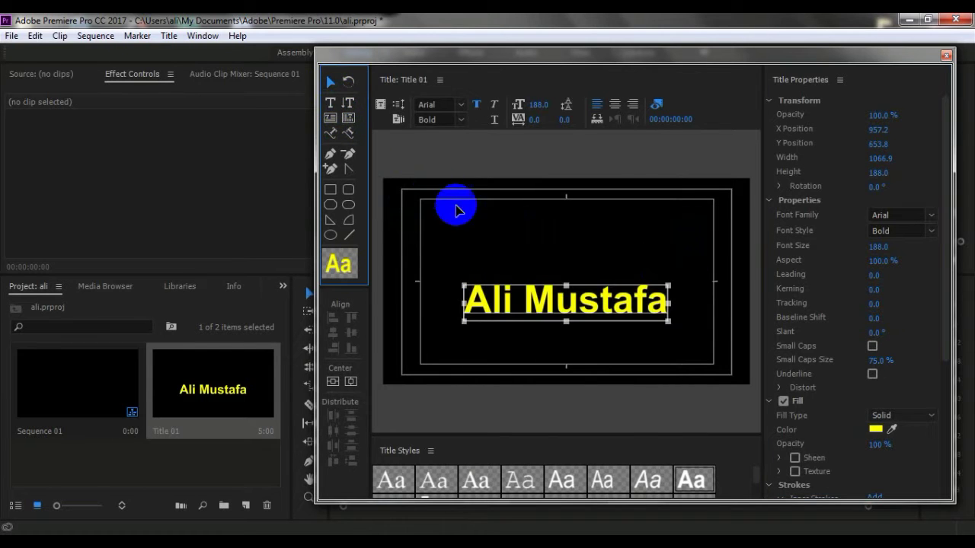
{"action": "left_click", "coordinate": [329, 156]}
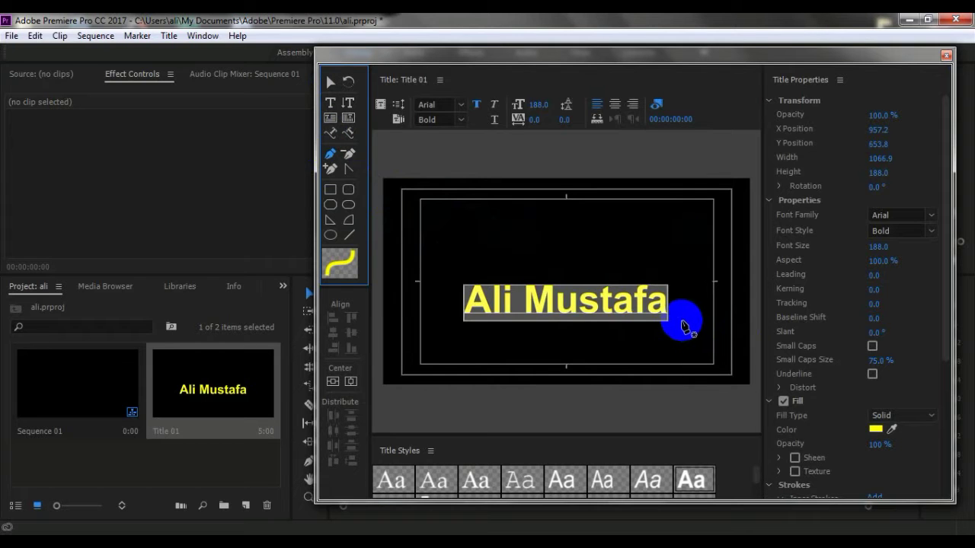
{"action": "left_click", "coordinate": [681, 322]}
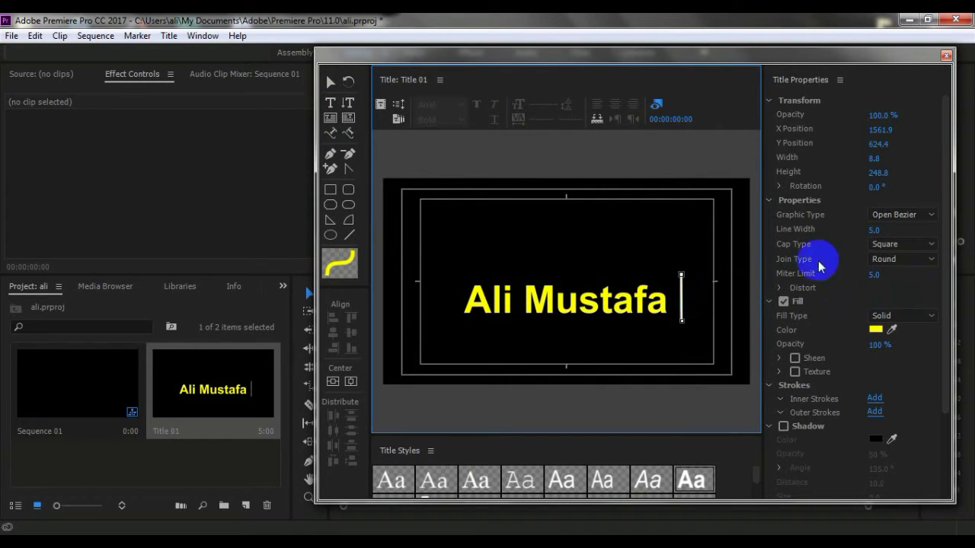
{"action": "left_click", "coordinate": [329, 86]}
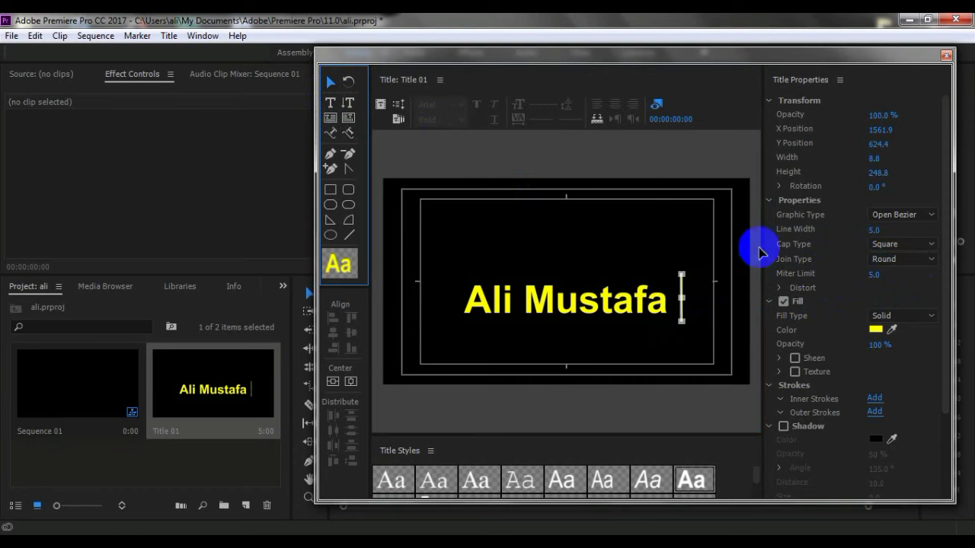
{"action": "left_click", "coordinate": [874, 230]}
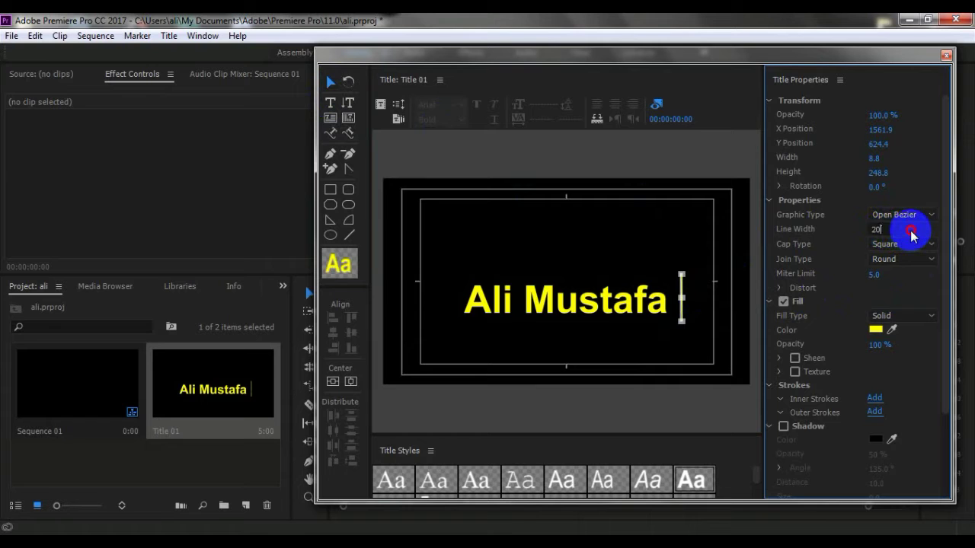
{"action": "left_click", "coordinate": [912, 235]}
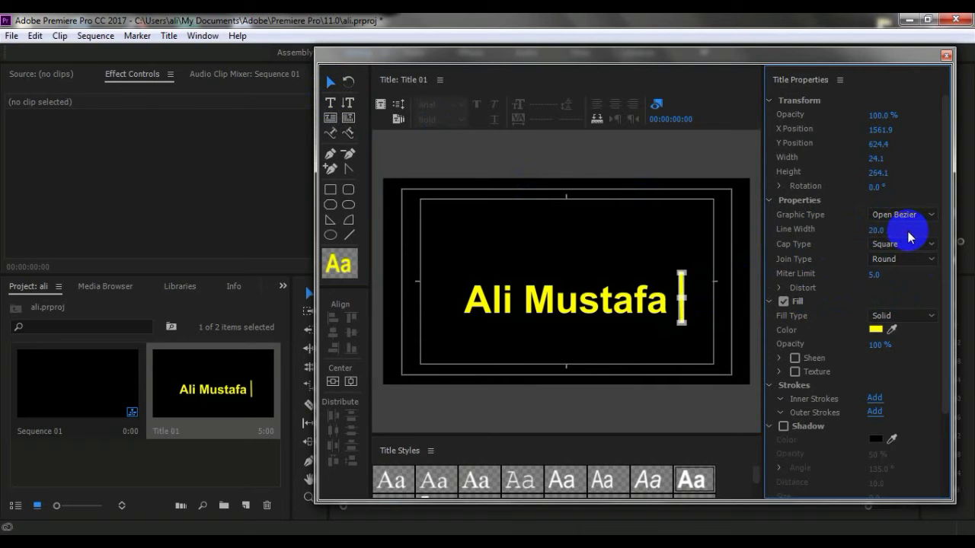
Set the vertical line's fill colour to pure red and close the title editor
{"action": "left_click", "coordinate": [875, 331]}
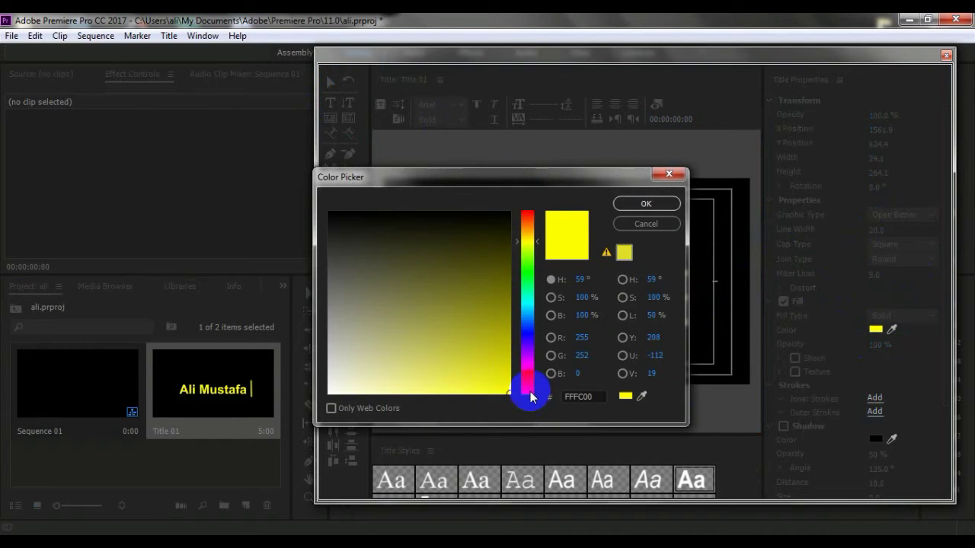
{"action": "left_click", "coordinate": [529, 396]}
{"action": "mouse_move", "coordinate": [530, 393]}
{"action": "left_mouse_down"}
{"action": "mouse_move", "coordinate": [505, 383]}
{"action": "mouse_move", "coordinate": [523, 399]}
{"action": "left_mouse_up"}
{"action": "left_click", "coordinate": [647, 204]}
{"action": "left_click", "coordinate": [333, 83]}
{"action": "left_click", "coordinate": [561, 229]}
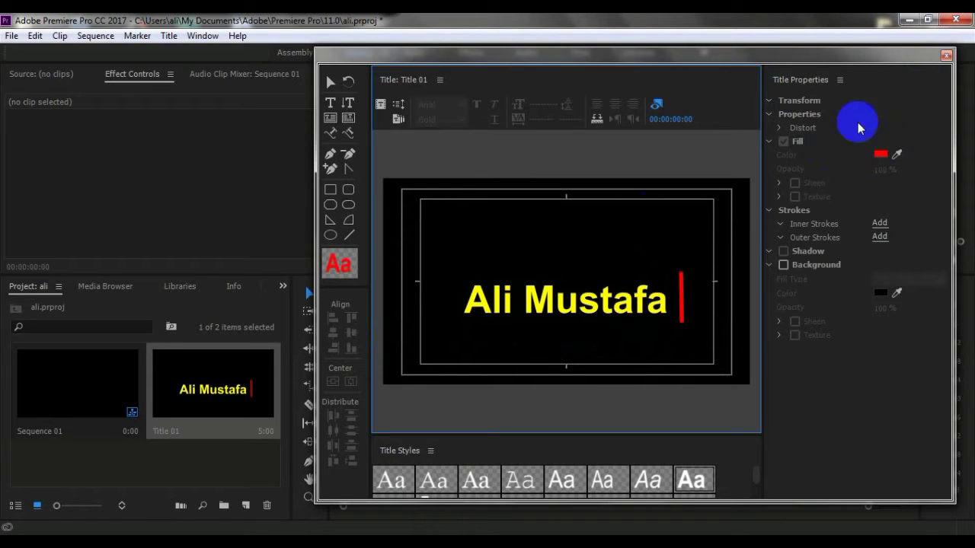
{"action": "left_click", "coordinate": [945, 56]}
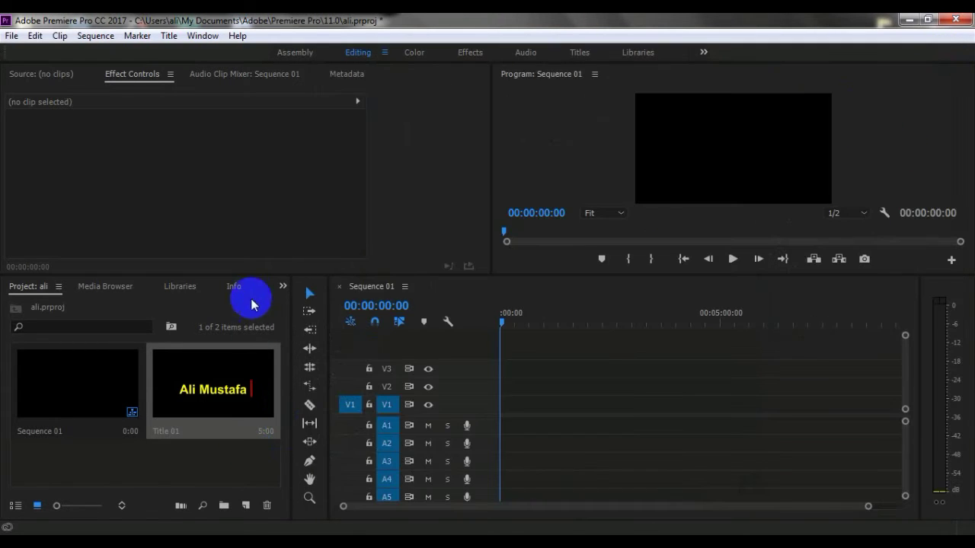
Copy Title 01 and paste the copy into the same project
{"action": "left_click_drag", "start_coordinate": [250, 276], "coordinate": [251, 238]}
{"action": "left_click", "coordinate": [211, 350]}
{"action": "right_click", "coordinate": [212, 347]}
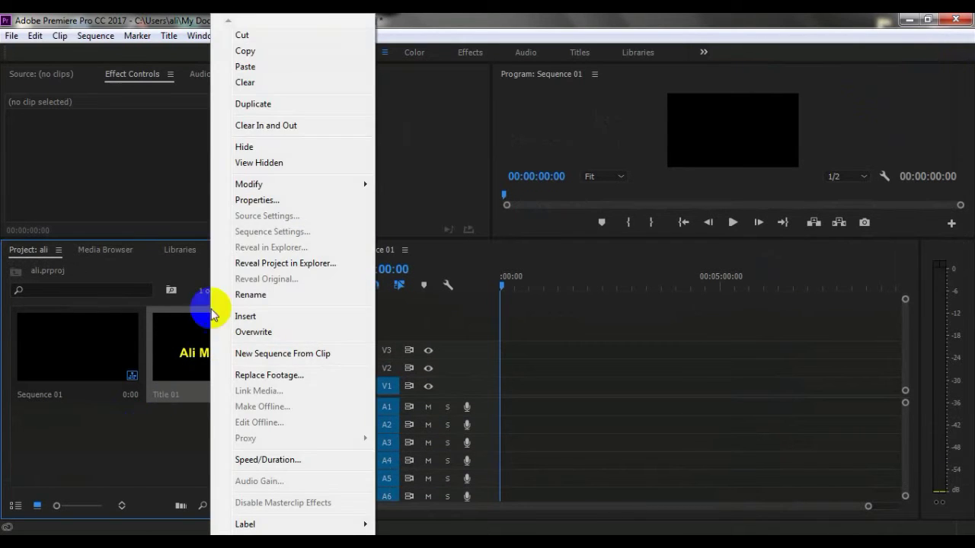
{"action": "left_click", "coordinate": [247, 51]}
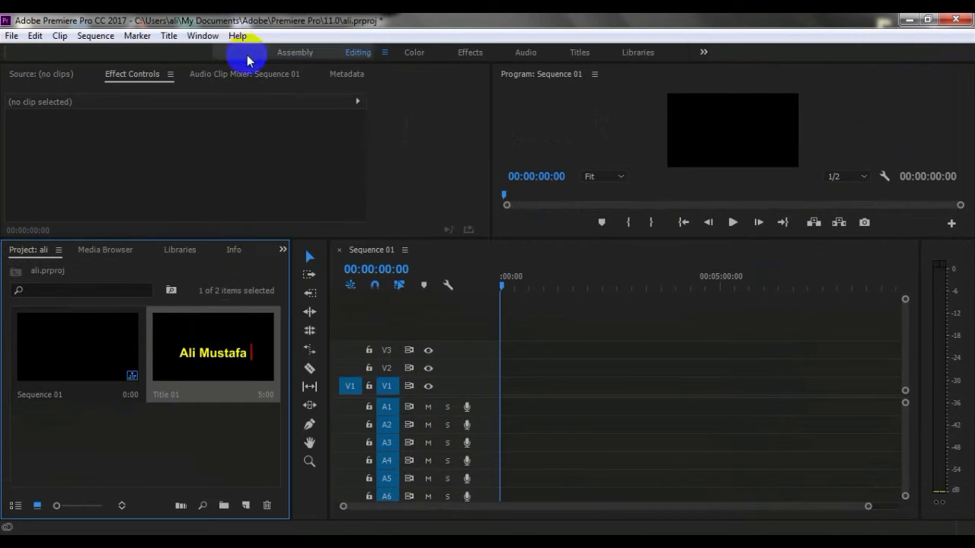
{"action": "left_click", "coordinate": [169, 445]}
{"action": "right_click", "coordinate": [169, 309]}
{"action": "left_click", "coordinate": [199, 317]}
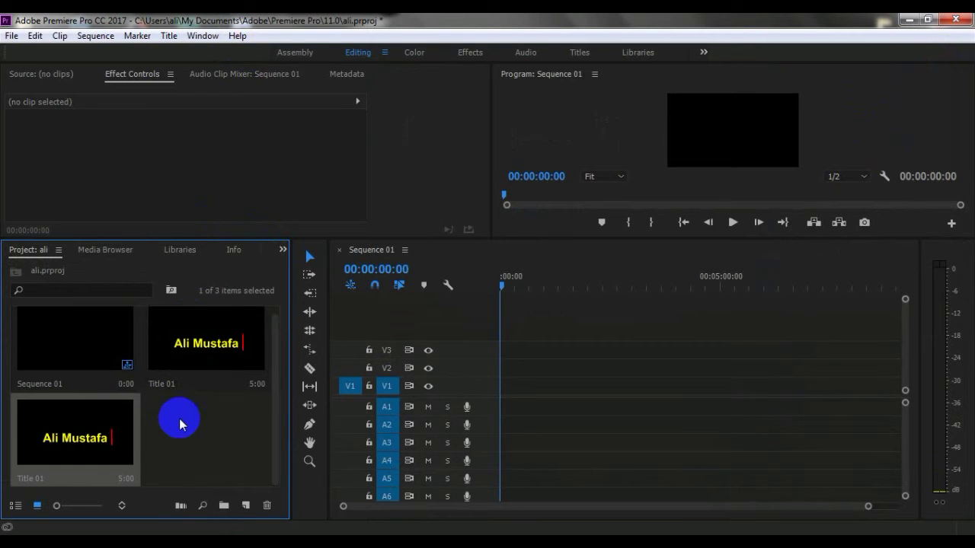
{"action": "left_click", "coordinate": [183, 432]}
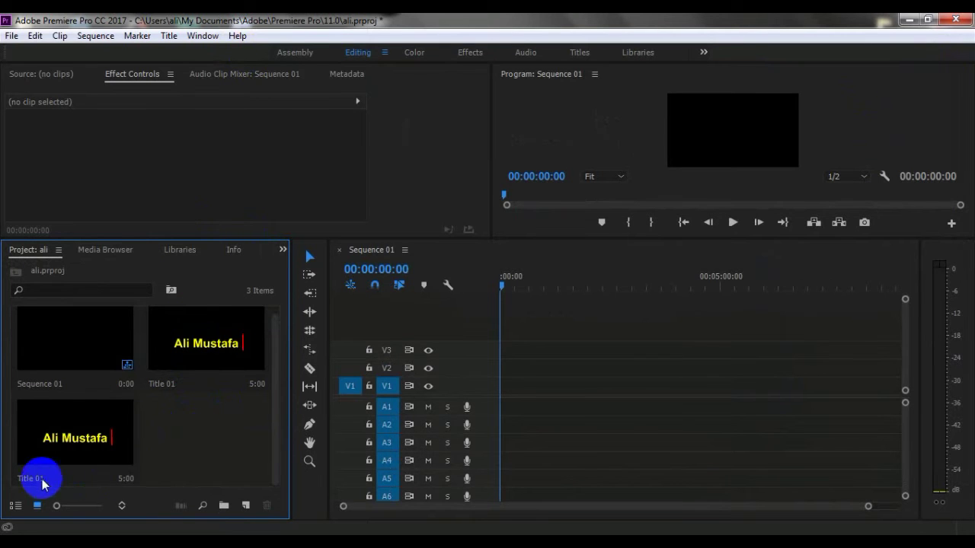
Rename the pasted title copy as Title 02
{"action": "right_click", "coordinate": [61, 455]}
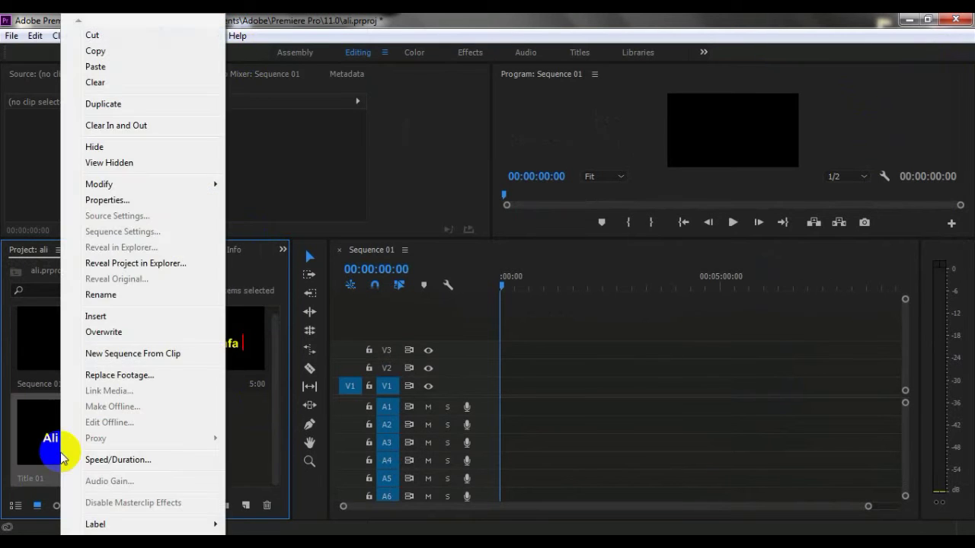
{"action": "left_click", "coordinate": [96, 292]}
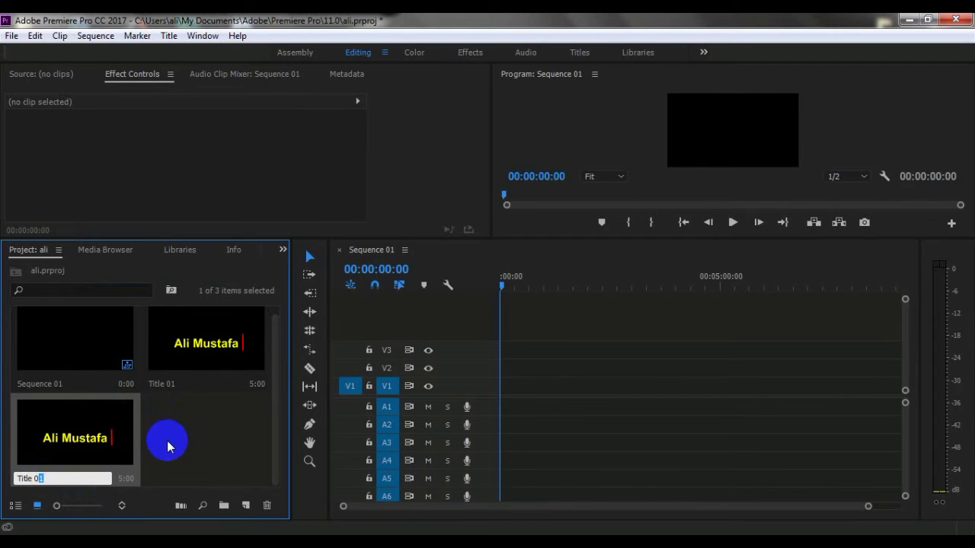
{"action": "left_click", "coordinate": [196, 435]}
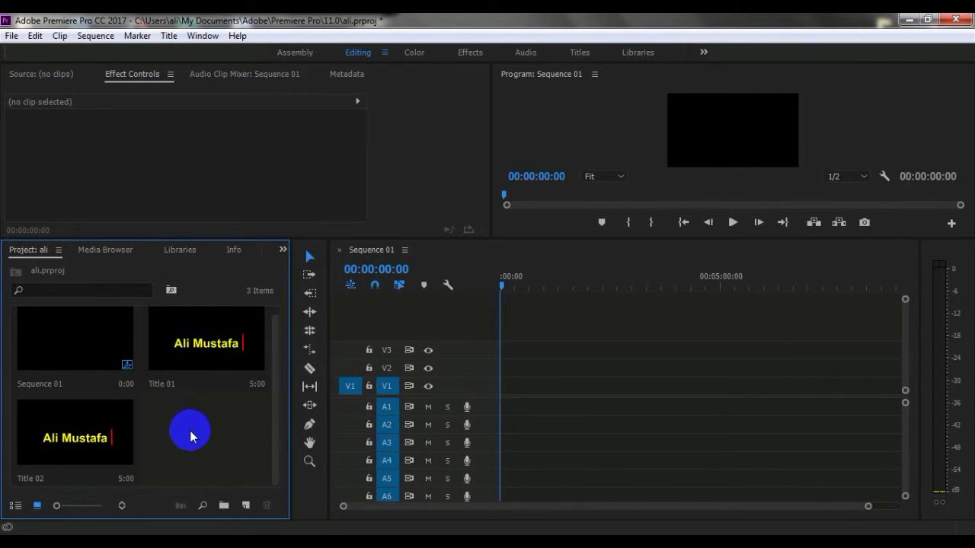
Delete the name text from Title 01, keeping only the red vertical line, and close the title editor
{"action": "double_click", "coordinate": [207, 346]}
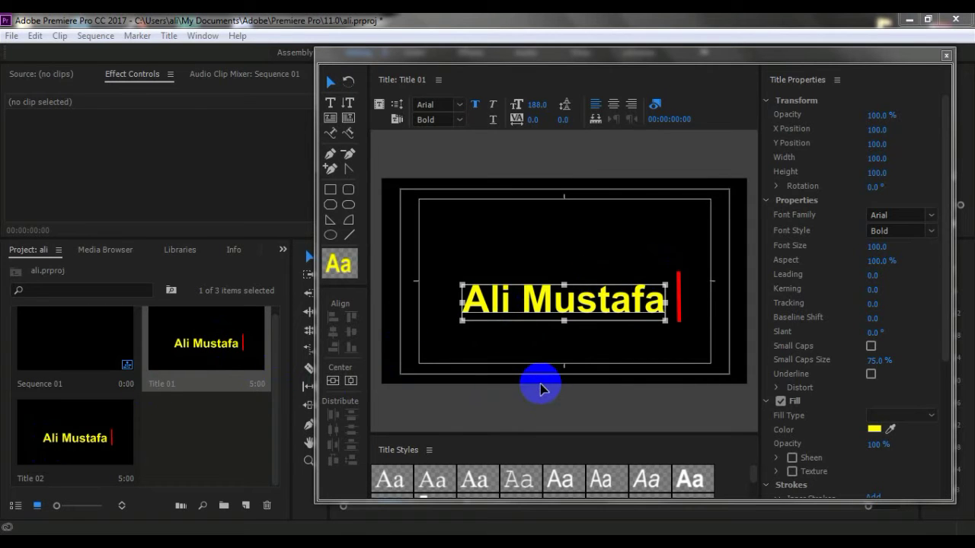
{"action": "left_click", "coordinate": [531, 300]}
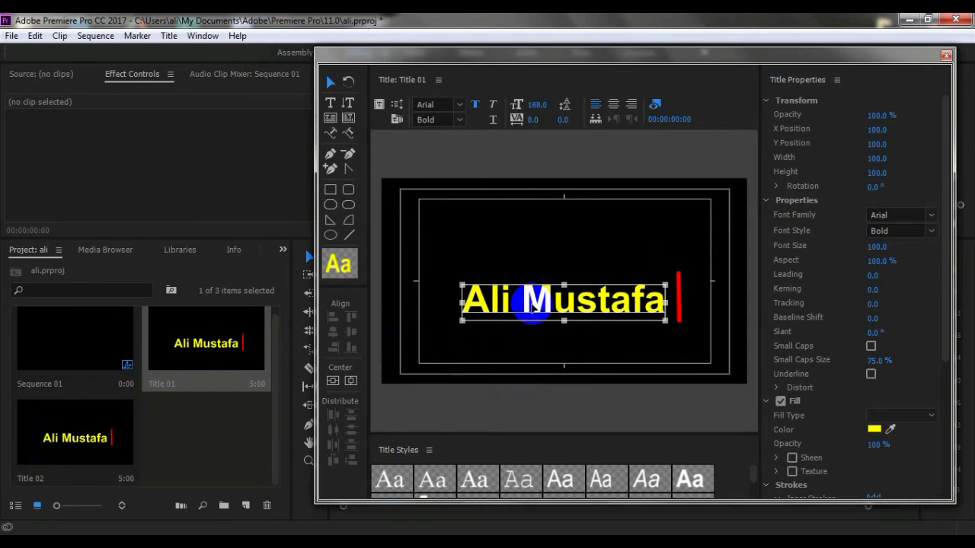
{"action": "key", "text": "Delete"}
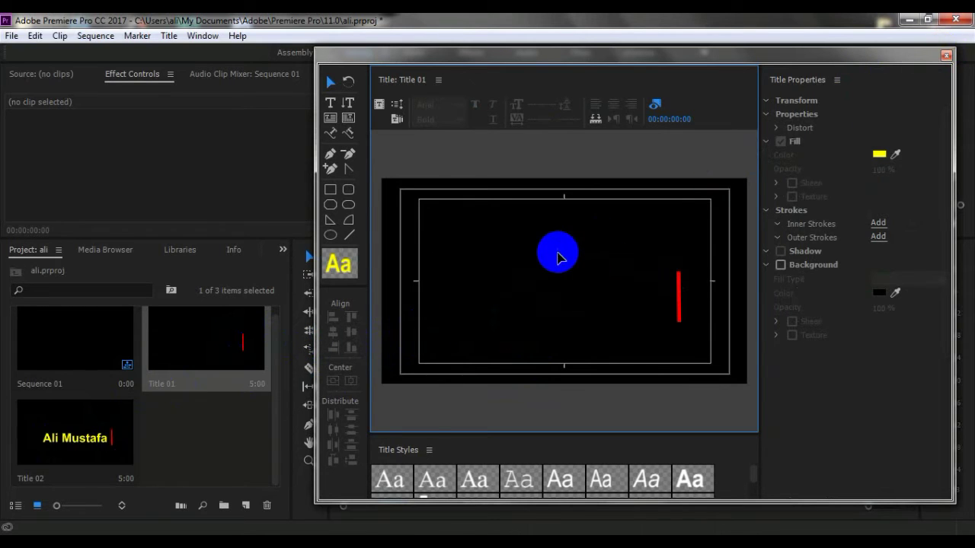
{"action": "key", "text": "ctrl+w"}
Delete the red vertical line from Title 02, keeping only the yellow name, and close the title editor
{"action": "left_click", "coordinate": [85, 431]}
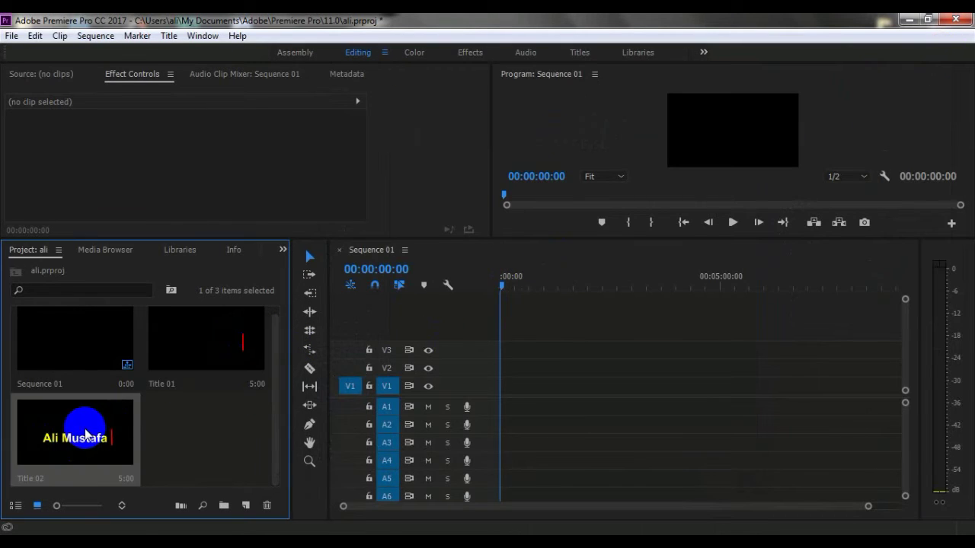
{"action": "double_click", "coordinate": [86, 435]}
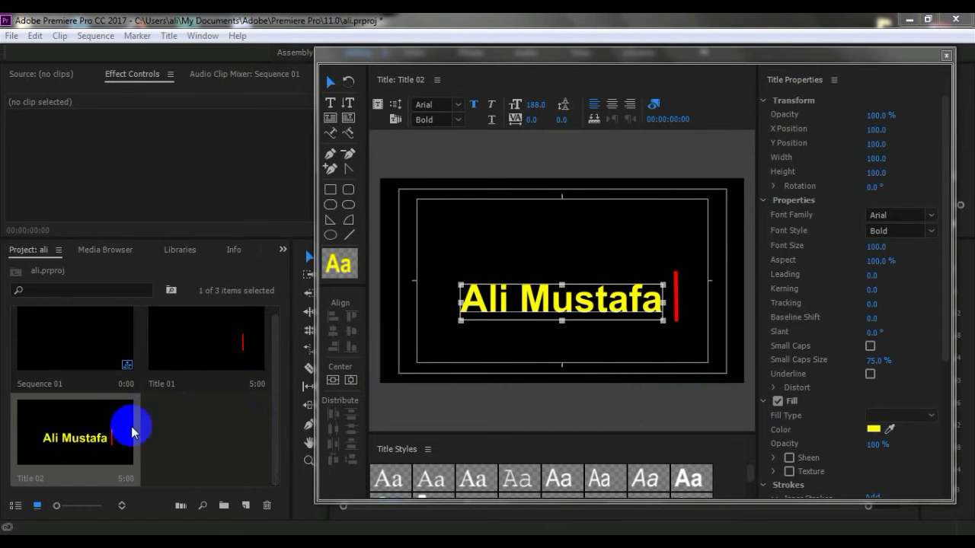
{"action": "left_click", "coordinate": [677, 304]}
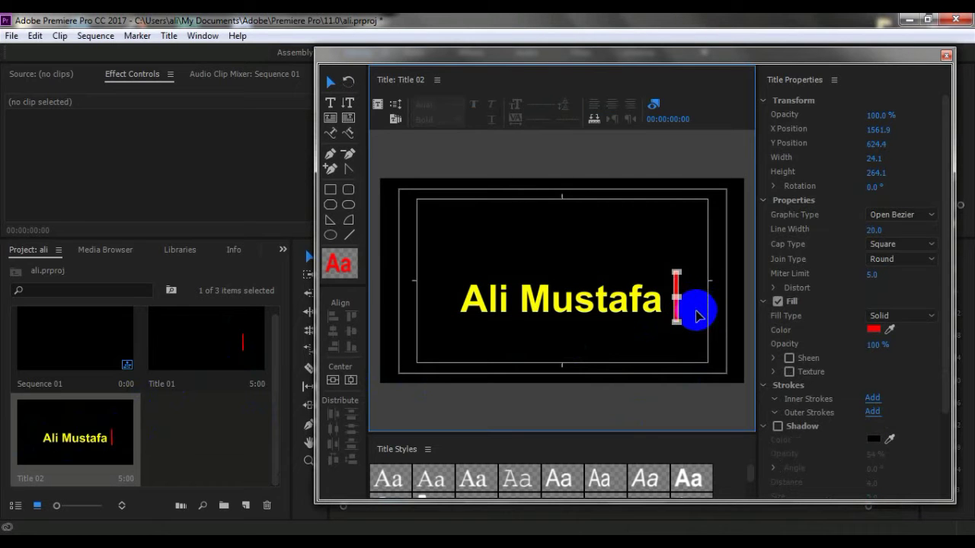
{"action": "key", "text": "Delete"}
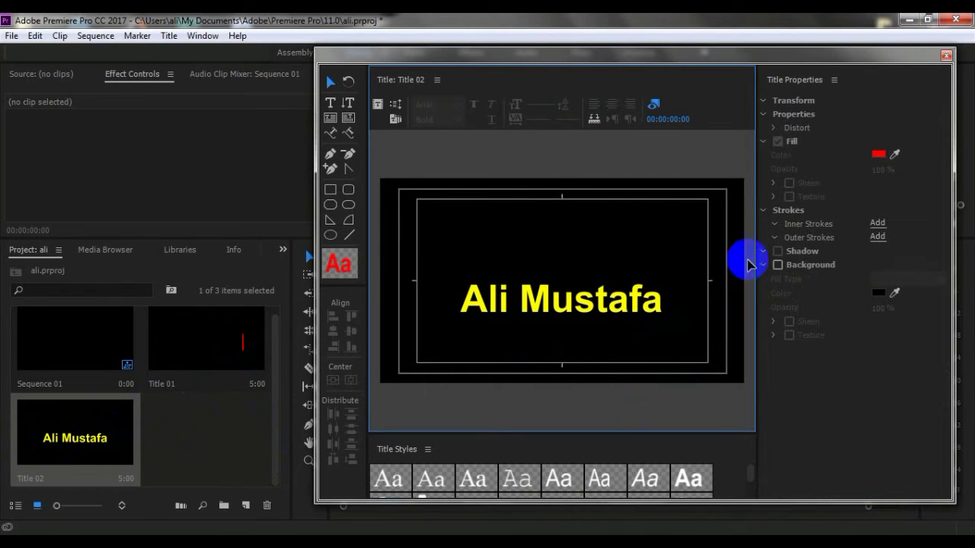
{"action": "left_click", "coordinate": [944, 58]}
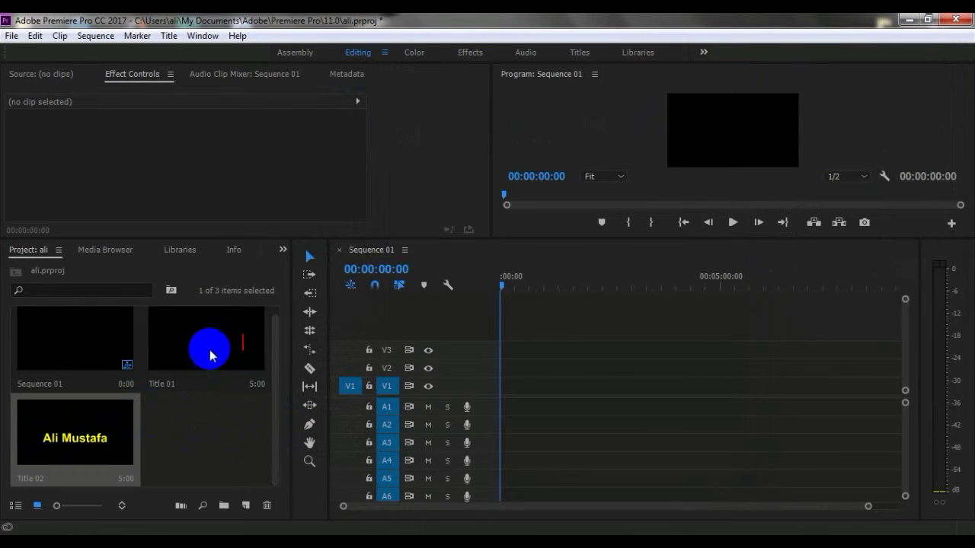
Place Title 01 at the start of video track V1 and Title 02 directly above it on V2
{"action": "left_click", "coordinate": [211, 355]}
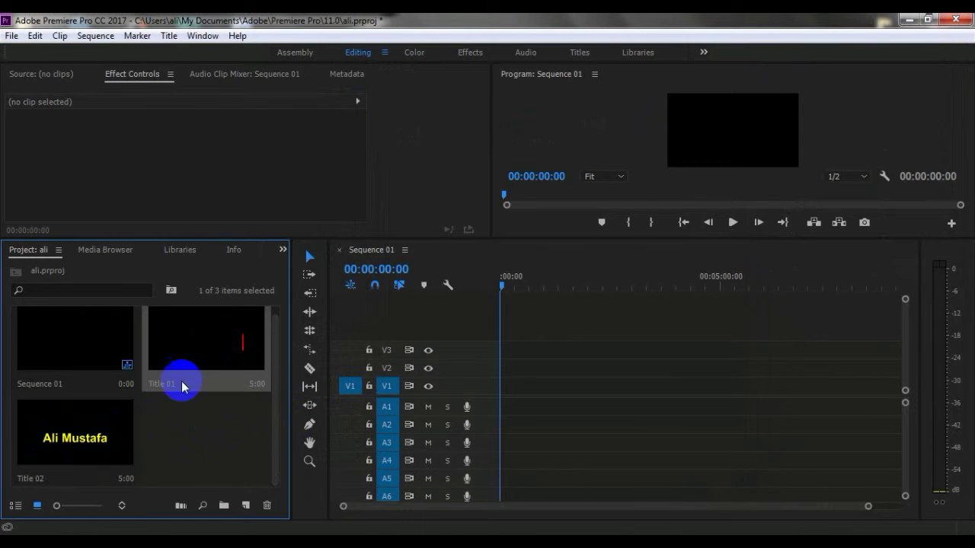
{"action": "left_click", "coordinate": [94, 428]}
{"action": "left_click_drag", "start_coordinate": [227, 363], "coordinate": [500, 386]}
{"action": "key", "text": "="}
{"action": "key", "text": "="}
{"action": "key", "text": "="}
{"action": "key", "text": "="}
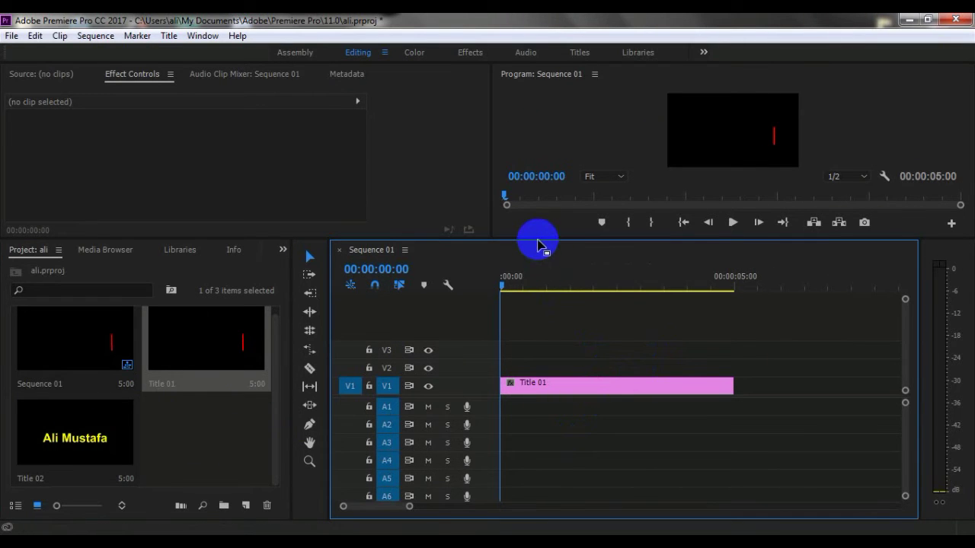
{"action": "mouse_move", "coordinate": [537, 239]}
{"action": "left_mouse_down"}
{"action": "mouse_move", "coordinate": [539, 311]}
{"action": "mouse_move", "coordinate": [538, 257]}
{"action": "left_mouse_up"}
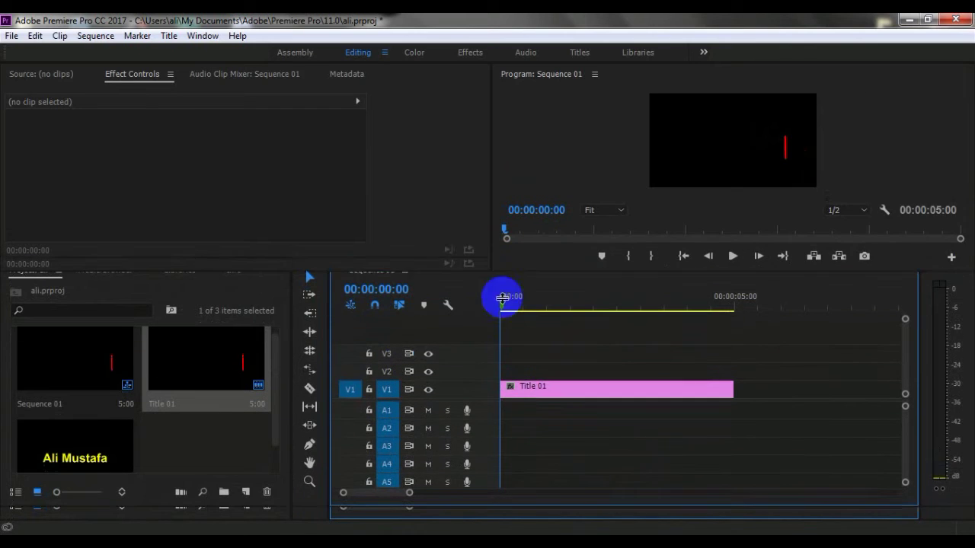
{"action": "left_click_drag", "start_coordinate": [95, 457], "coordinate": [581, 381]}
Hide video track V2 and enlarge the program preview, with the Title 01 clip selected
{"action": "left_click", "coordinate": [581, 392]}
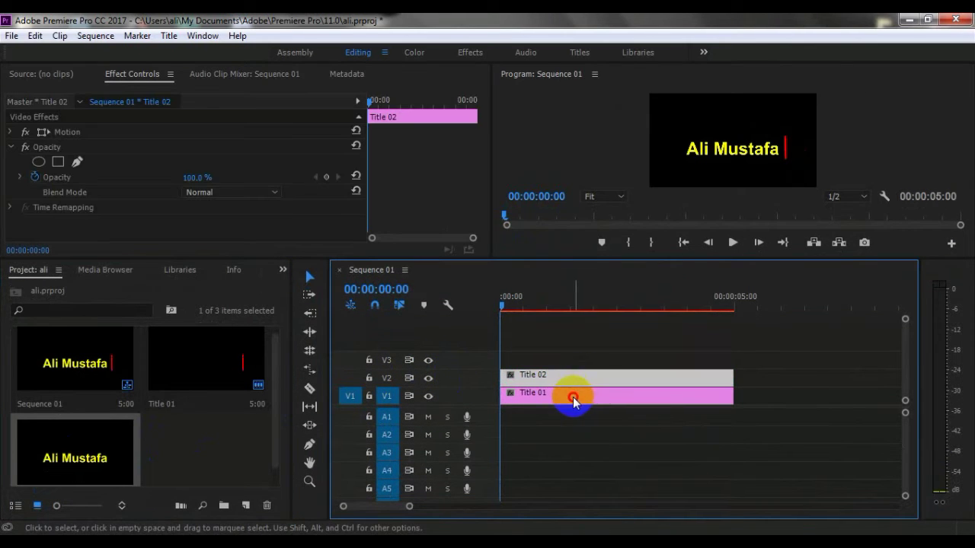
{"action": "left_click", "coordinate": [428, 378]}
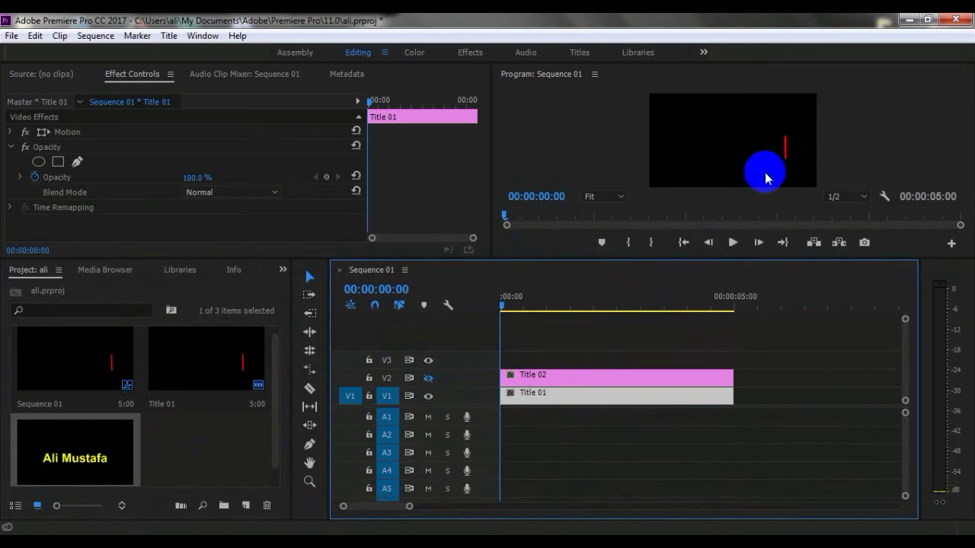
{"action": "left_click_drag", "start_coordinate": [630, 260], "coordinate": [633, 311]}
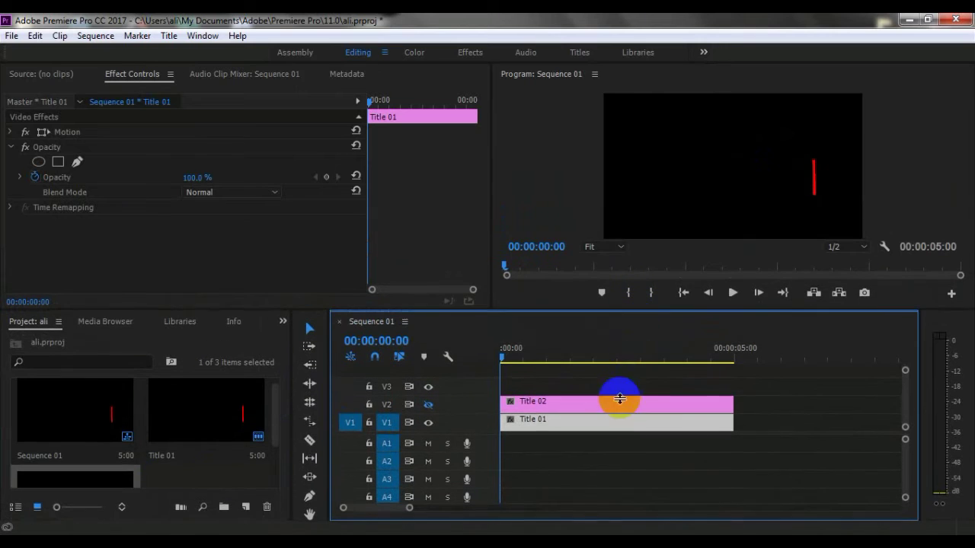
{"action": "left_click_drag", "start_coordinate": [619, 399], "coordinate": [607, 430]}
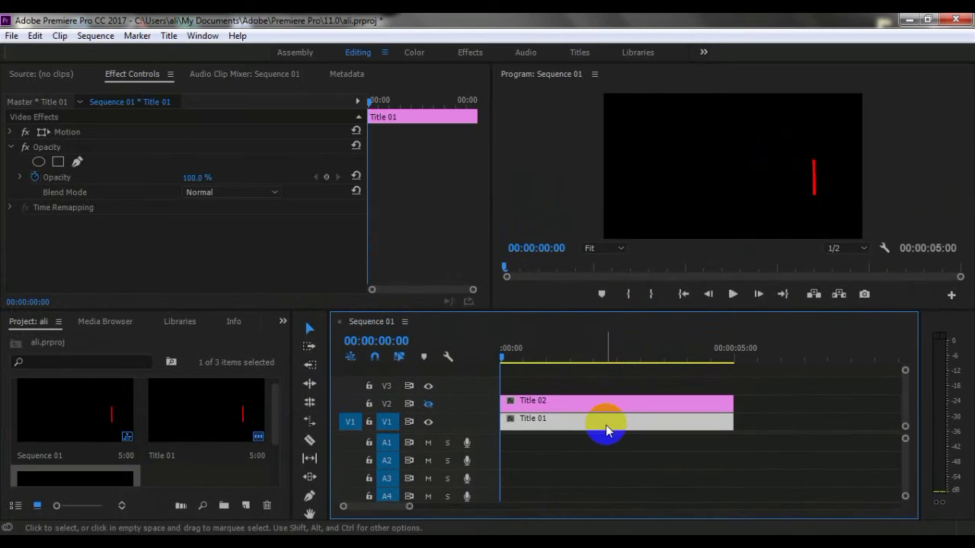
Set the Title 01 clip's opacity to 0% at the start of the sequence
{"action": "left_click", "coordinate": [196, 178]}
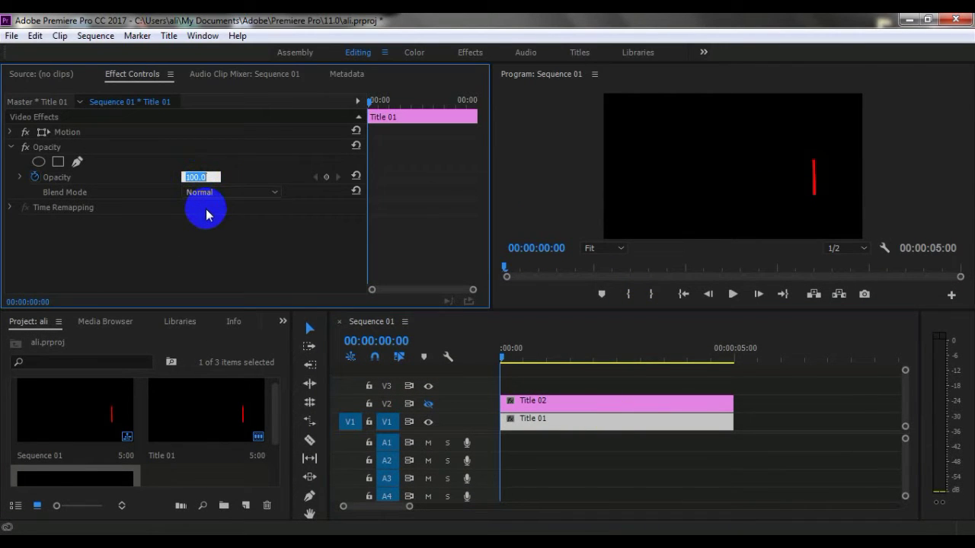
{"action": "type", "text": "0"}
{"action": "key", "text": "Return"}
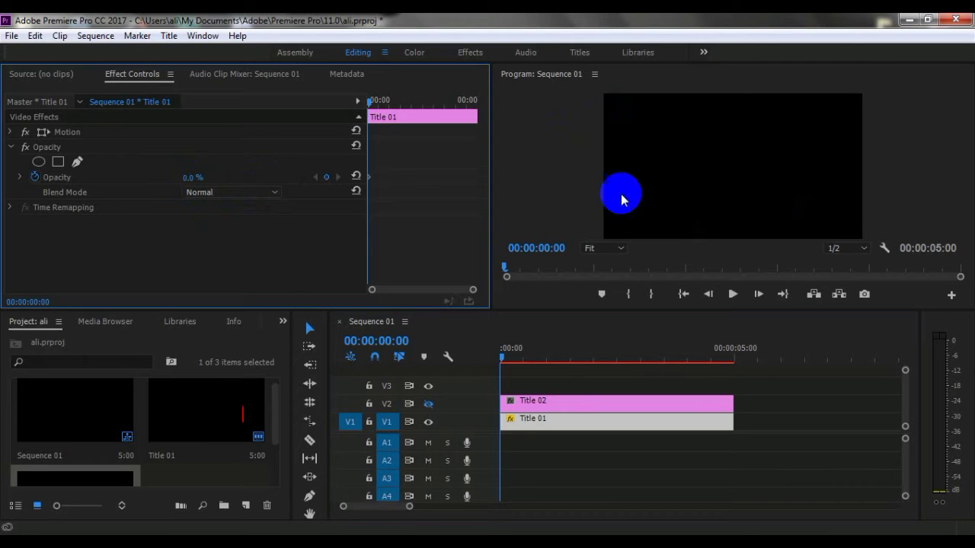
Add an opacity keyframe of 100% to Title 01 at 00:00:01:24 and collapse the opacity settings
{"action": "left_click_drag", "start_coordinate": [371, 105], "coordinate": [414, 117]}
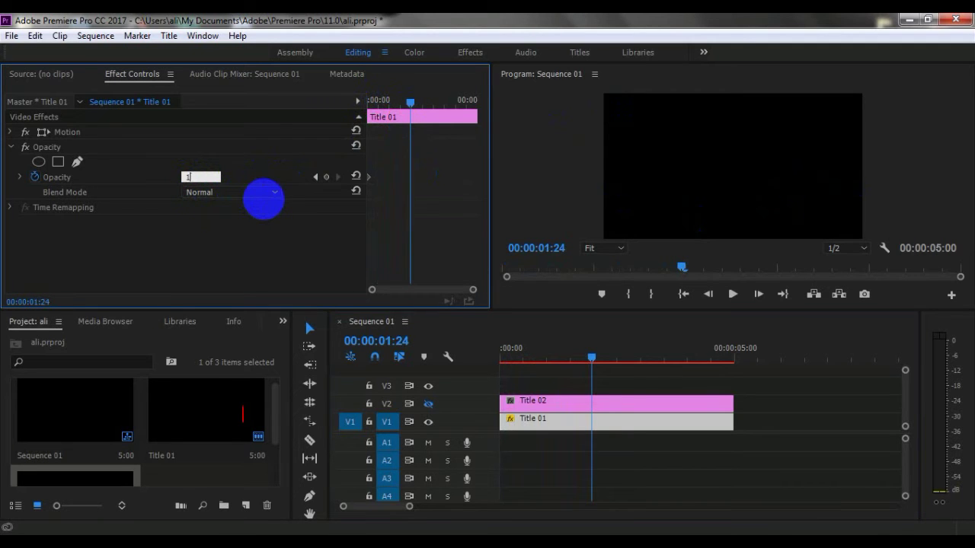
{"action": "type", "text": "00"}
{"action": "key", "text": "Return"}
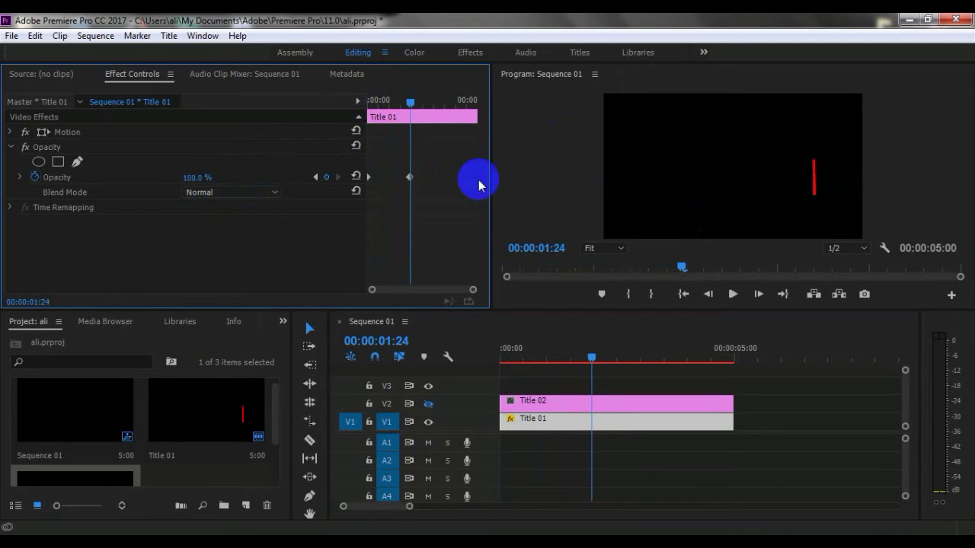
{"action": "left_click", "coordinate": [10, 149]}
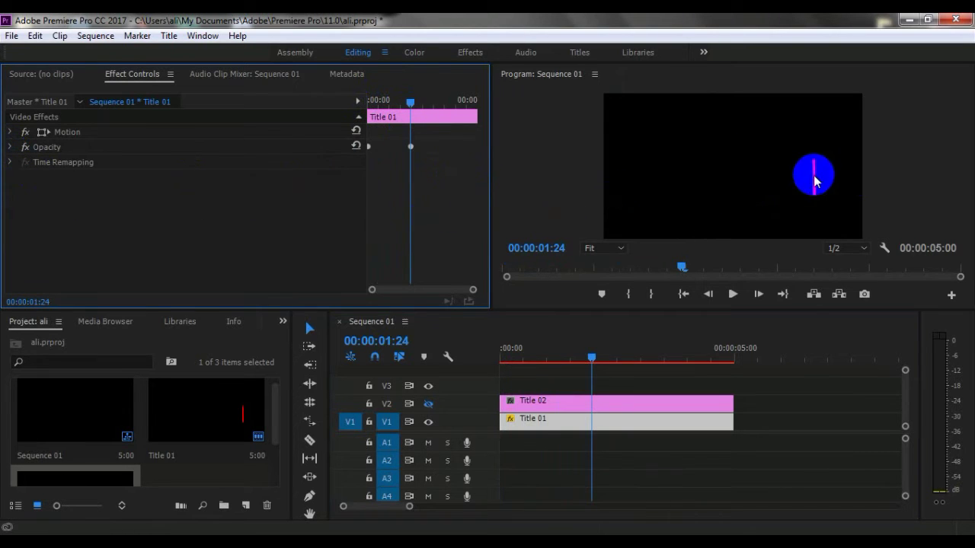
Show track V2 again and start Position keyframing for the Title 01 clip at 00:00:00:06
{"action": "left_click", "coordinate": [531, 371]}
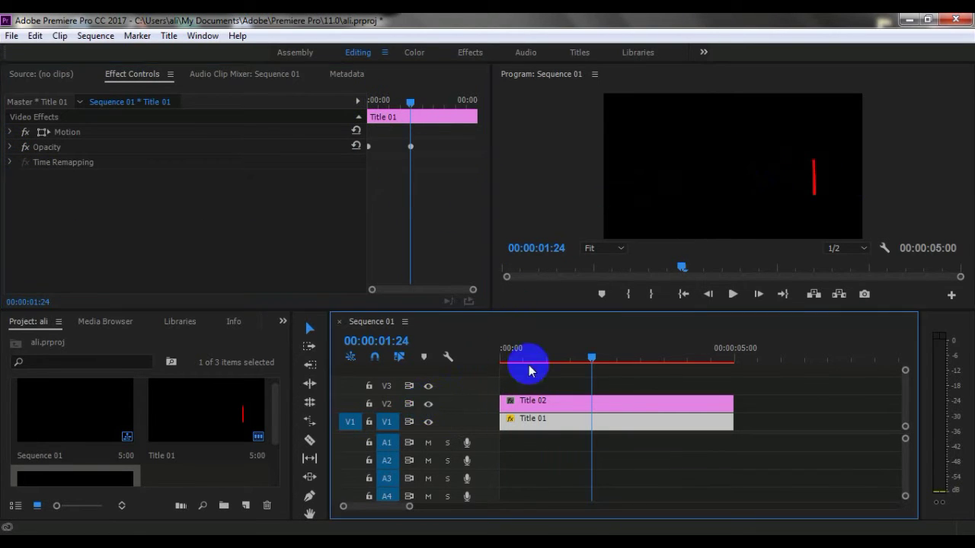
{"action": "left_click", "coordinate": [10, 135]}
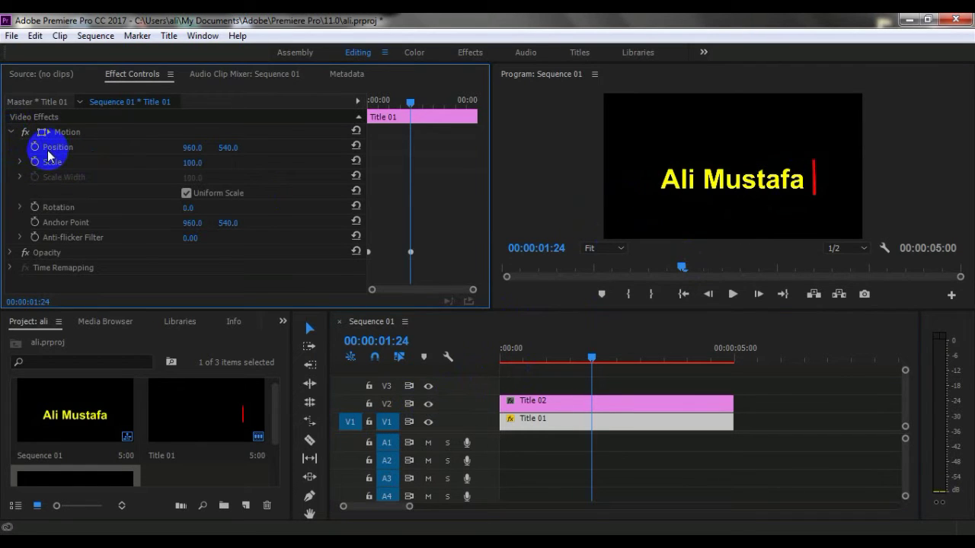
{"action": "left_click_drag", "start_coordinate": [407, 102], "coordinate": [365, 114]}
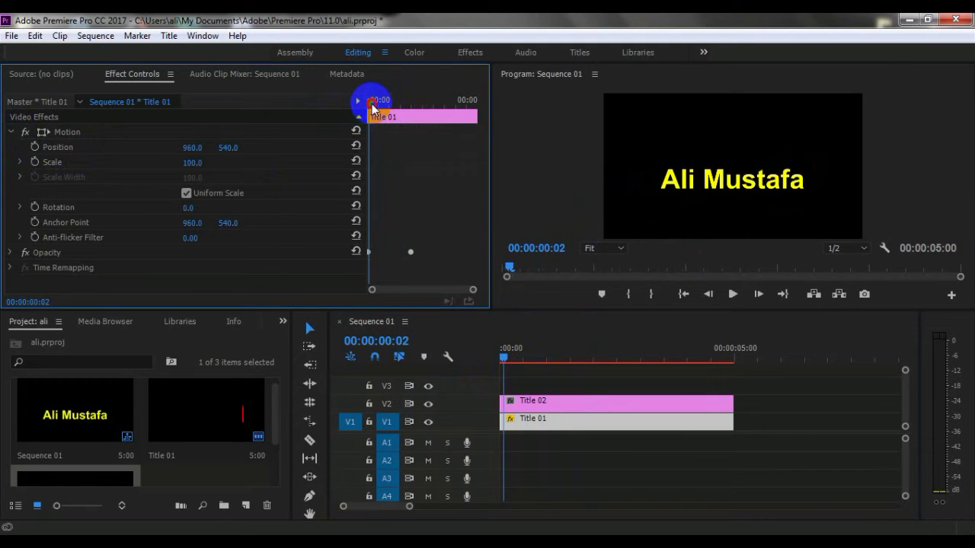
{"action": "left_click_drag", "start_coordinate": [372, 108], "coordinate": [375, 109]}
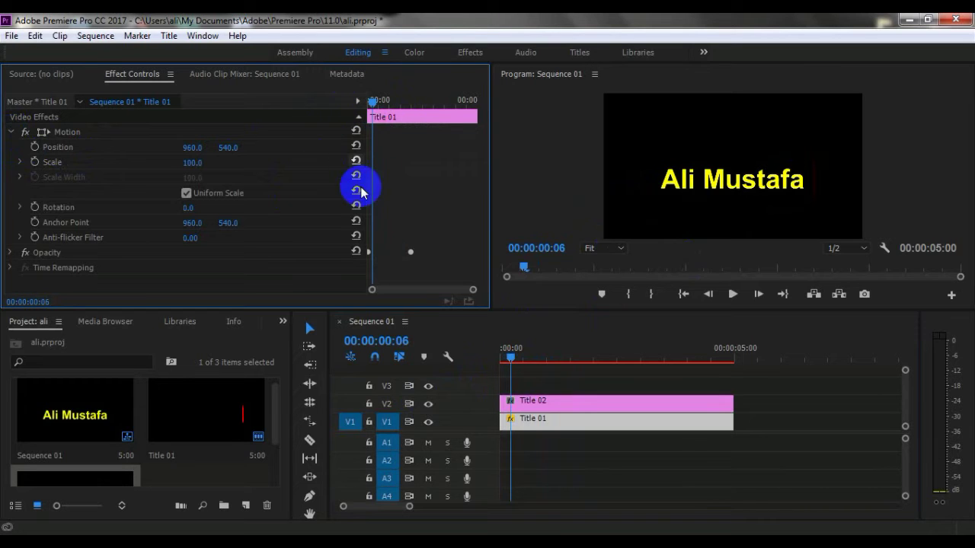
{"action": "left_click", "coordinate": [34, 148]}
Set Title 01's horizontal Position to about -263 at 00:00:02:21 and play the sequence from the start
{"action": "left_click_drag", "start_coordinate": [371, 107], "coordinate": [428, 125]}
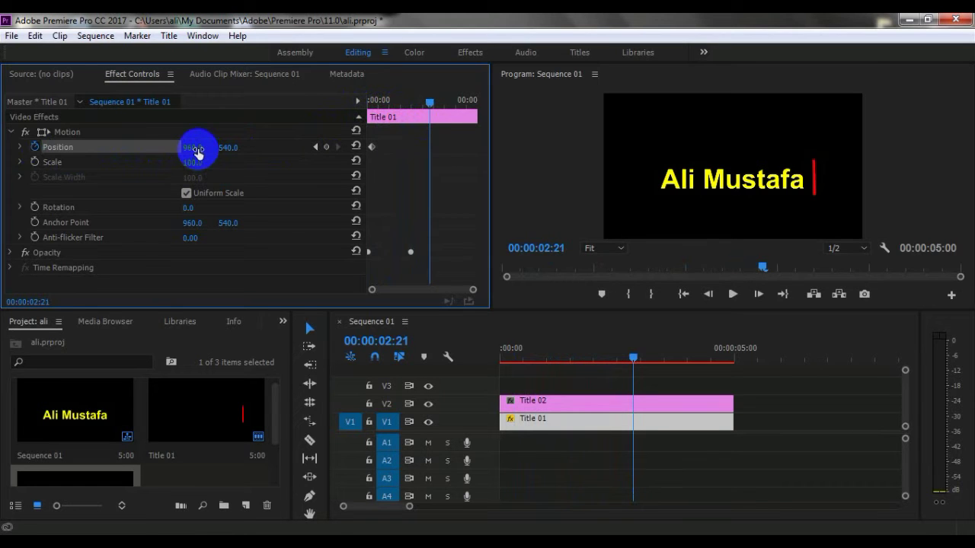
{"action": "left_click_drag", "start_coordinate": [178, 151], "coordinate": [498, 140]}
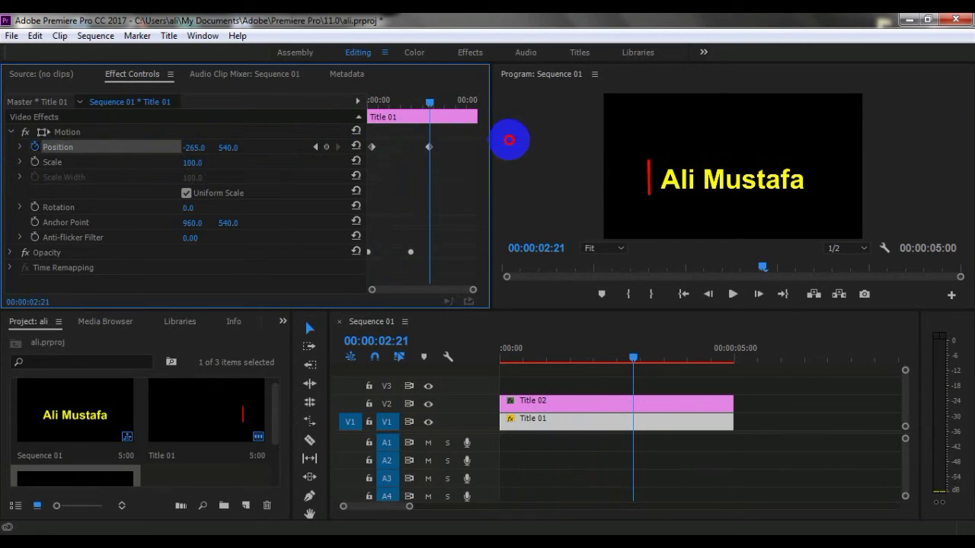
{"action": "left_click", "coordinate": [430, 104]}
{"action": "left_click_drag", "start_coordinate": [431, 107], "coordinate": [366, 117]}
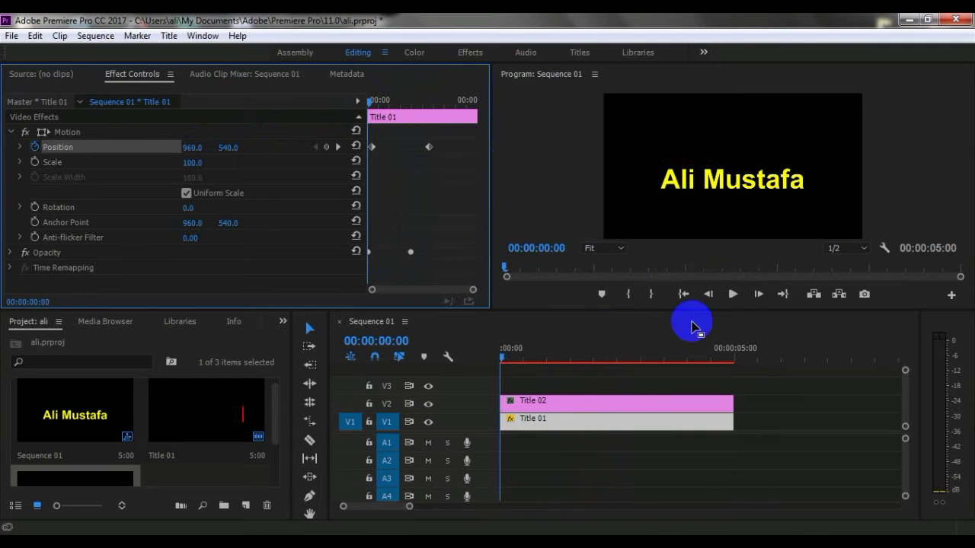
{"action": "left_click", "coordinate": [729, 295]}
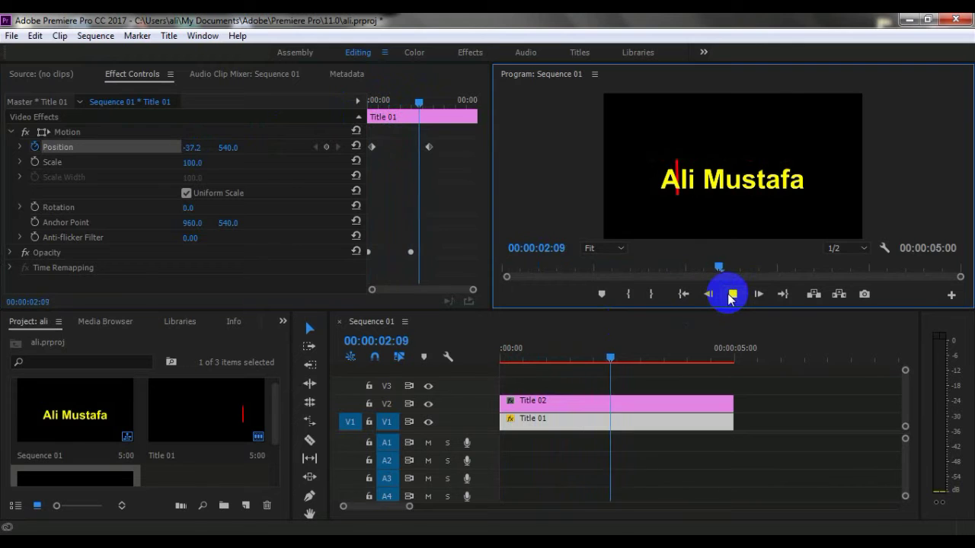
{"action": "left_click", "coordinate": [708, 295]}
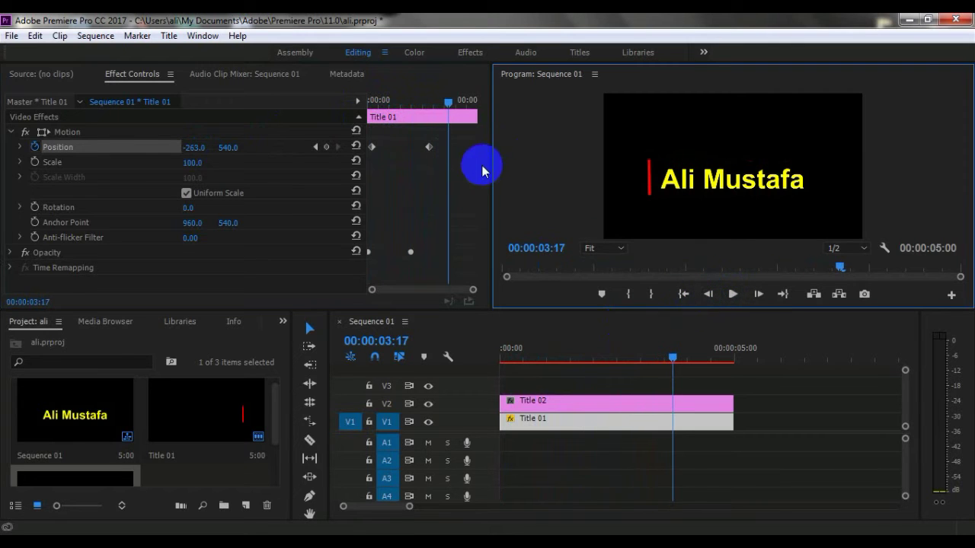
Try Ease Out temporal interpolation on the second Position keyframe of Title 01
{"action": "right_click", "coordinate": [429, 149]}
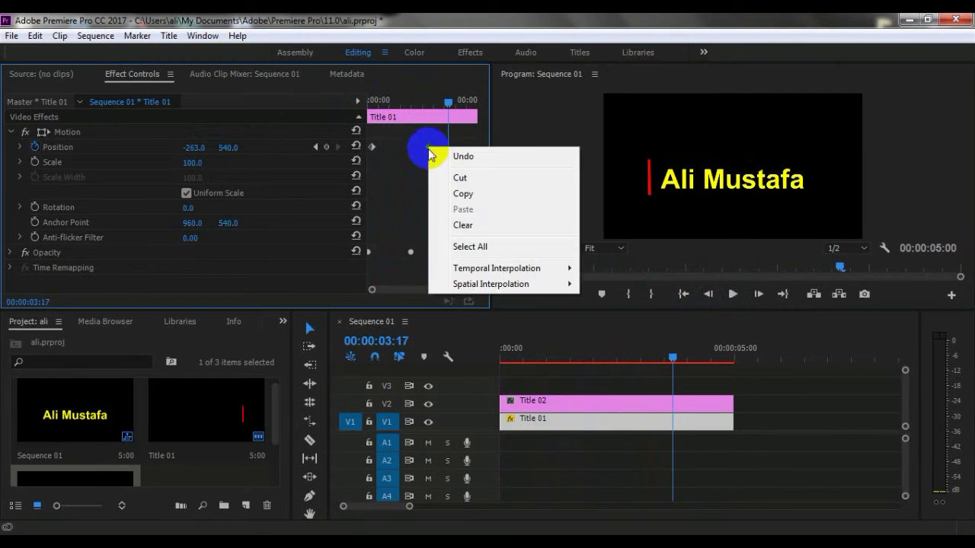
{"action": "mouse_move", "coordinate": [494, 272]}
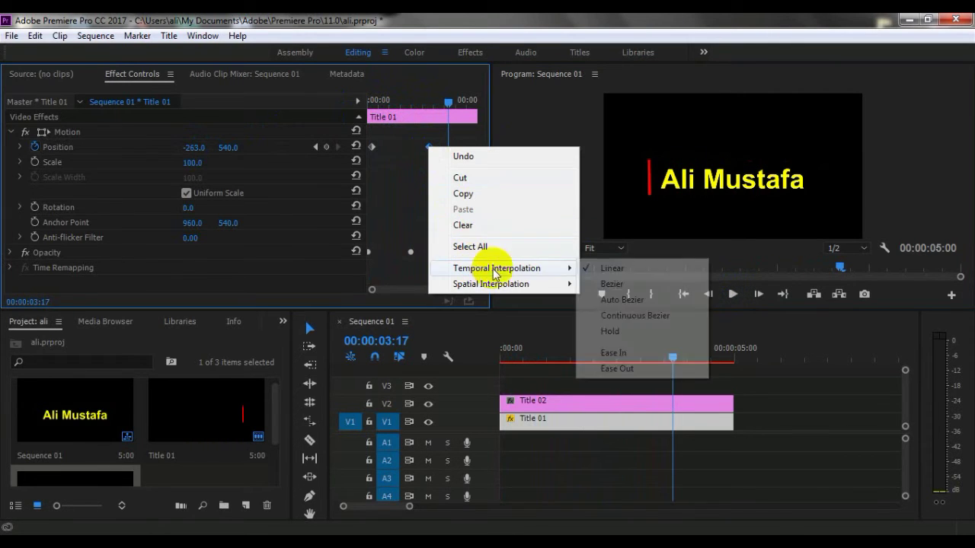
{"action": "left_click", "coordinate": [619, 369]}
Set the second Position keyframe's temporal interpolation to Hold and play the sequence from the start
{"action": "right_click", "coordinate": [429, 149]}
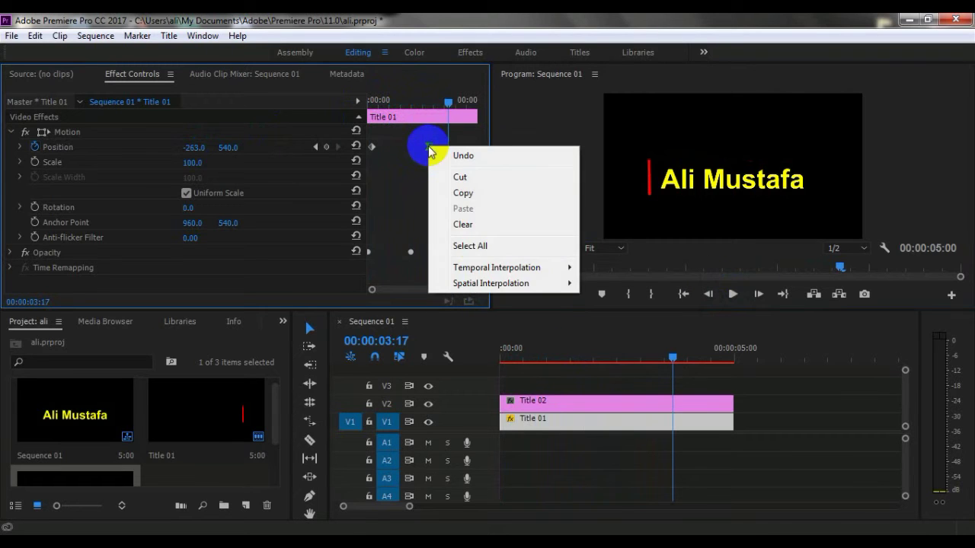
{"action": "mouse_move", "coordinate": [494, 267]}
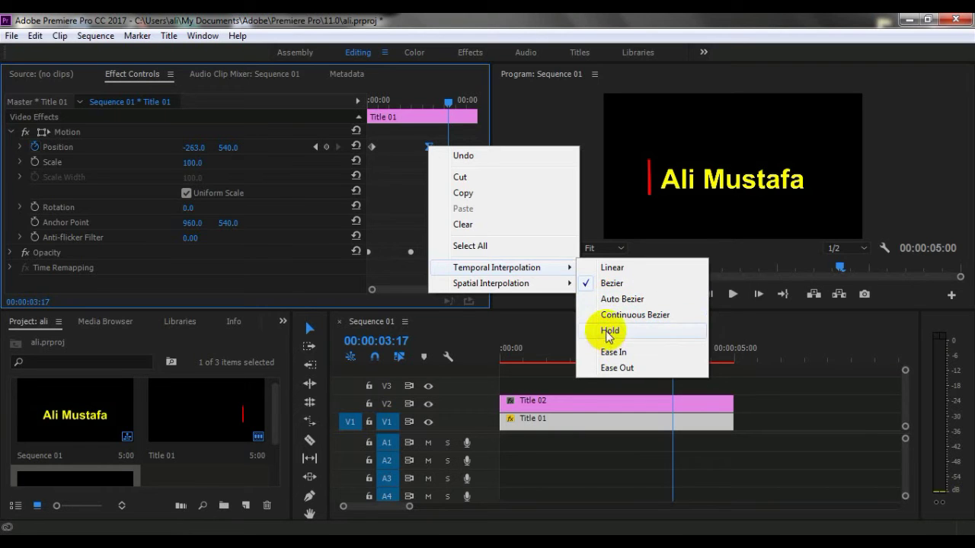
{"action": "left_click", "coordinate": [609, 329]}
{"action": "left_click_drag", "start_coordinate": [449, 106], "coordinate": [366, 122]}
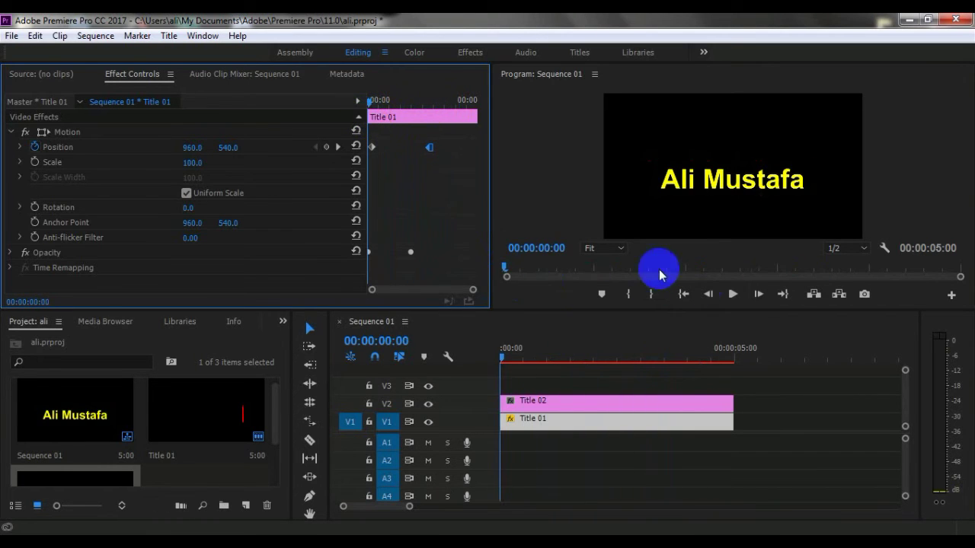
{"action": "left_click", "coordinate": [735, 297]}
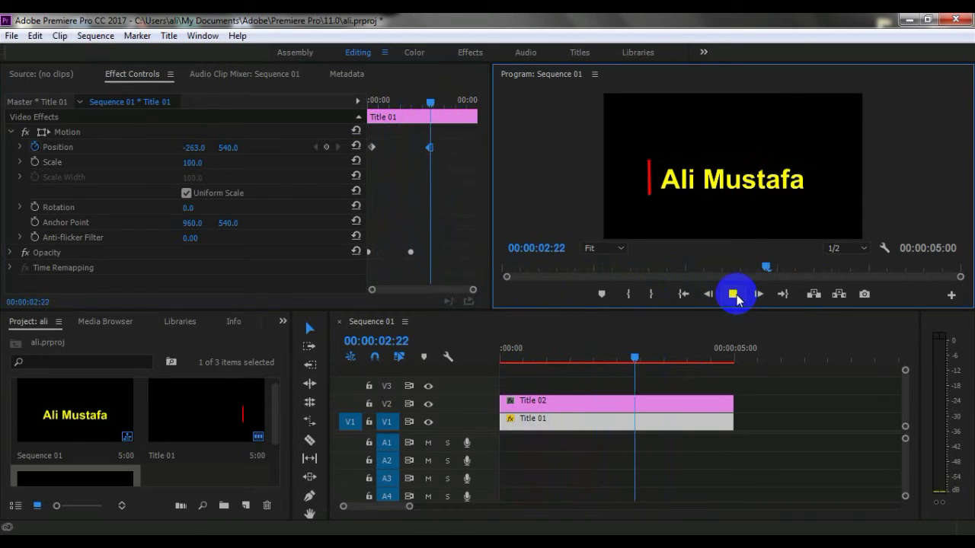
{"action": "key", "text": "space"}
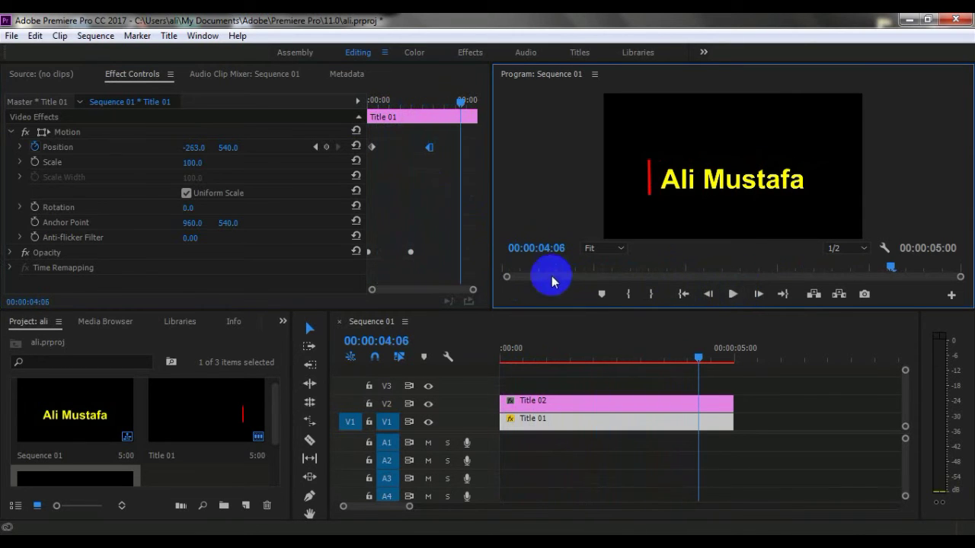
Move Title 01's second Position keyframe slightly earlier and return the playhead to the start
{"action": "left_click", "coordinate": [428, 149]}
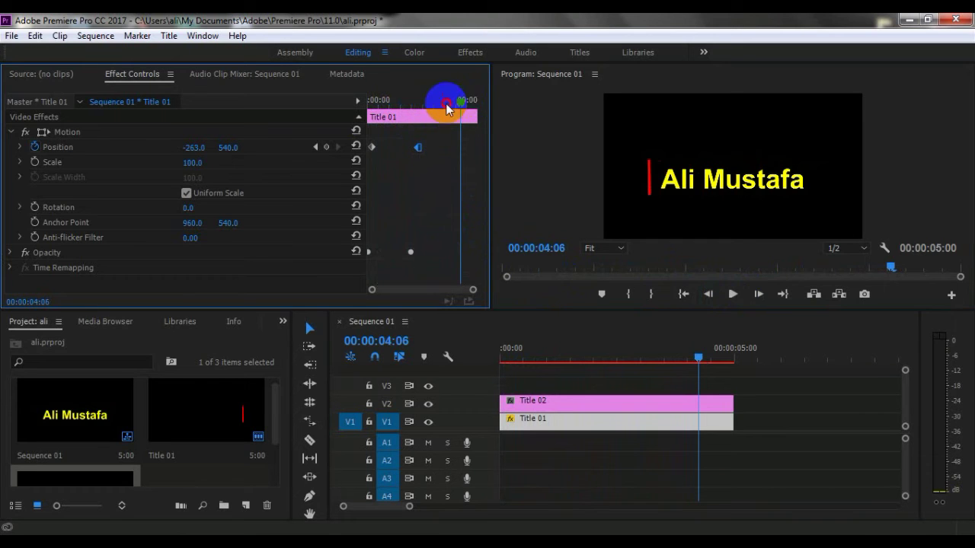
{"action": "left_click_drag", "start_coordinate": [447, 109], "coordinate": [365, 116]}
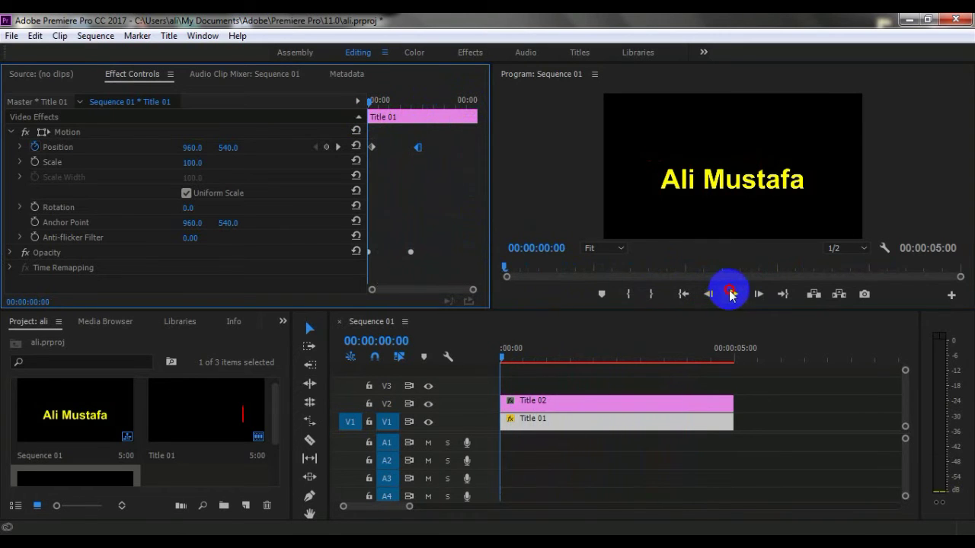
Play the sequence from the start to preview the line's sweep across the text
{"action": "left_click", "coordinate": [730, 295]}
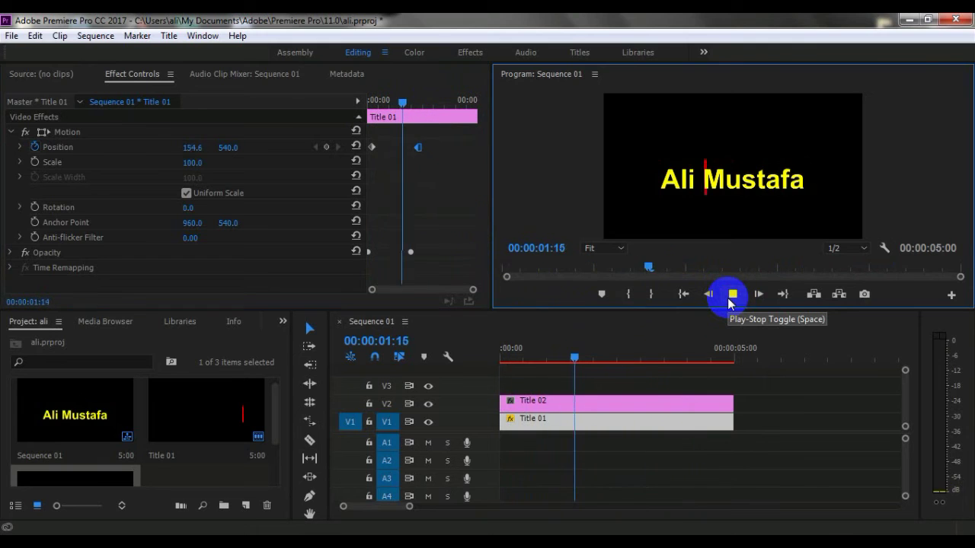
{"action": "left_click", "coordinate": [731, 295]}
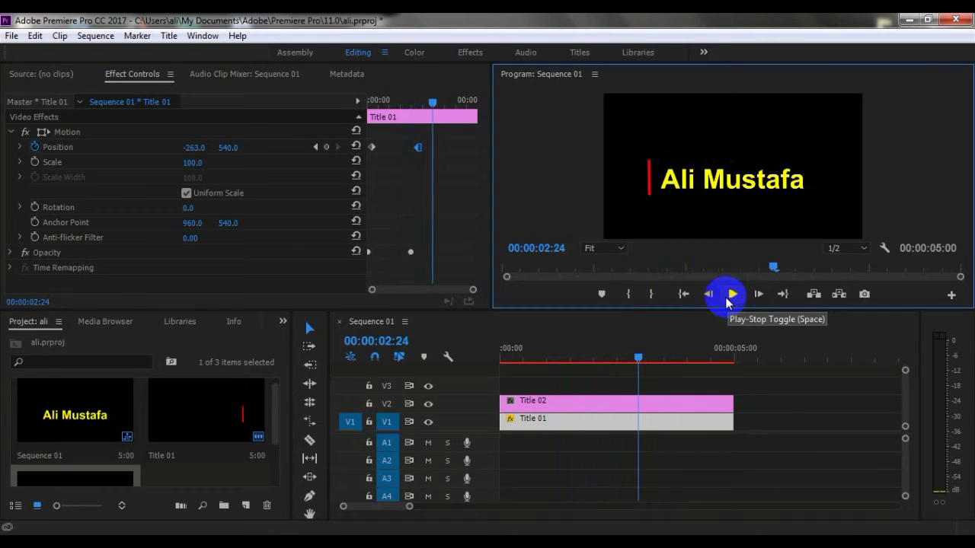
{"action": "left_click", "coordinate": [708, 492]}
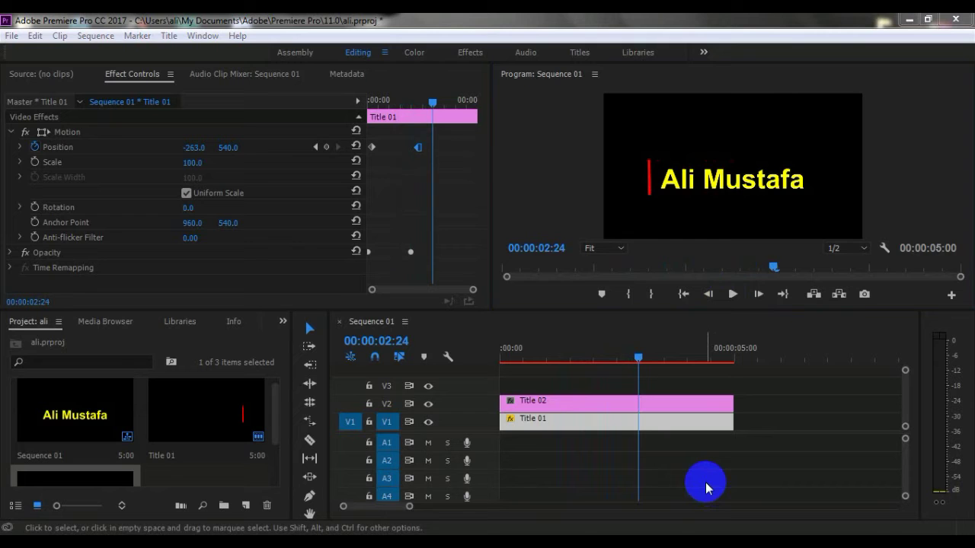
Render the sequence's effects and preview the rendered line animation
{"action": "left_click", "coordinate": [551, 357]}
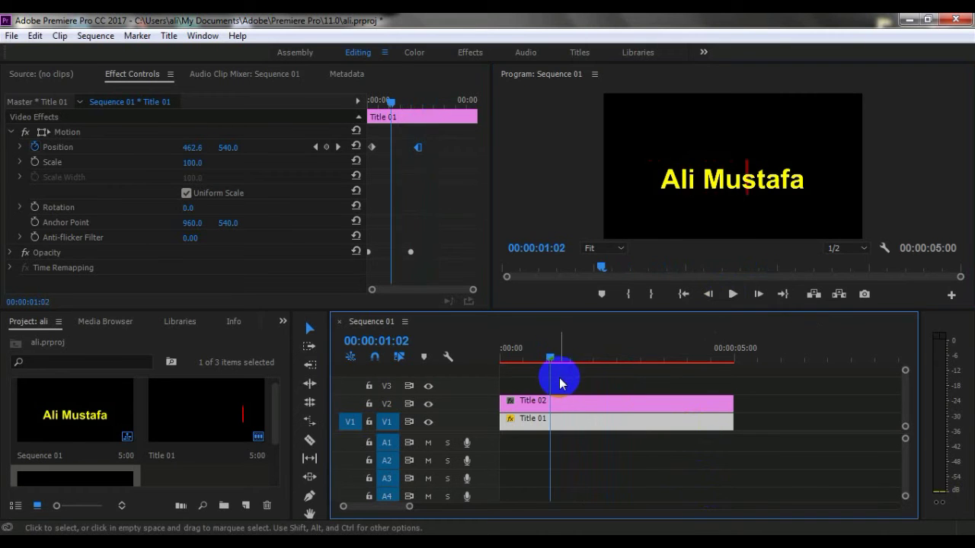
{"action": "key", "text": "Return"}
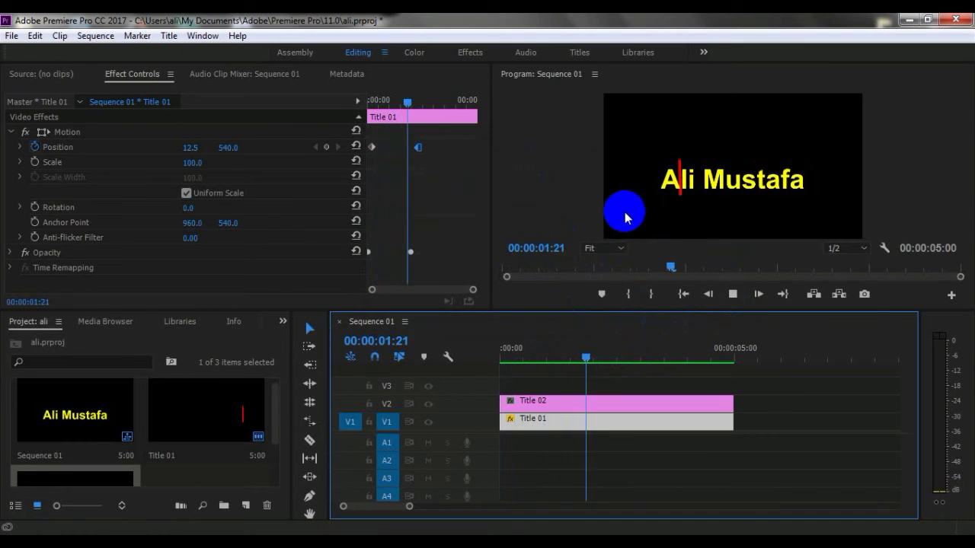
{"action": "key", "text": "space"}
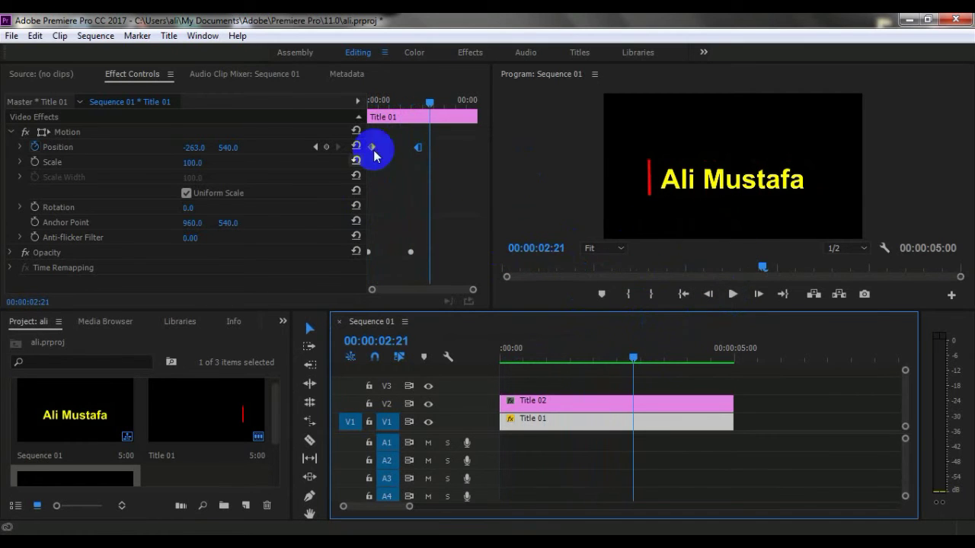
Place the playhead at 00:00:00:07, find the Crop video effect and apply it to Title 02
{"action": "left_click_drag", "start_coordinate": [428, 107], "coordinate": [373, 128]}
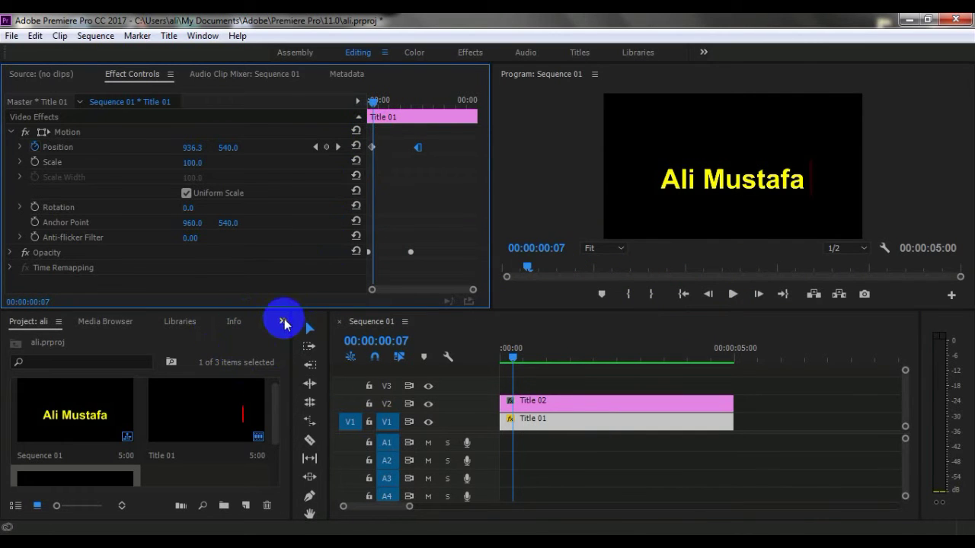
{"action": "left_click", "coordinate": [283, 322]}
{"action": "left_click", "coordinate": [305, 402]}
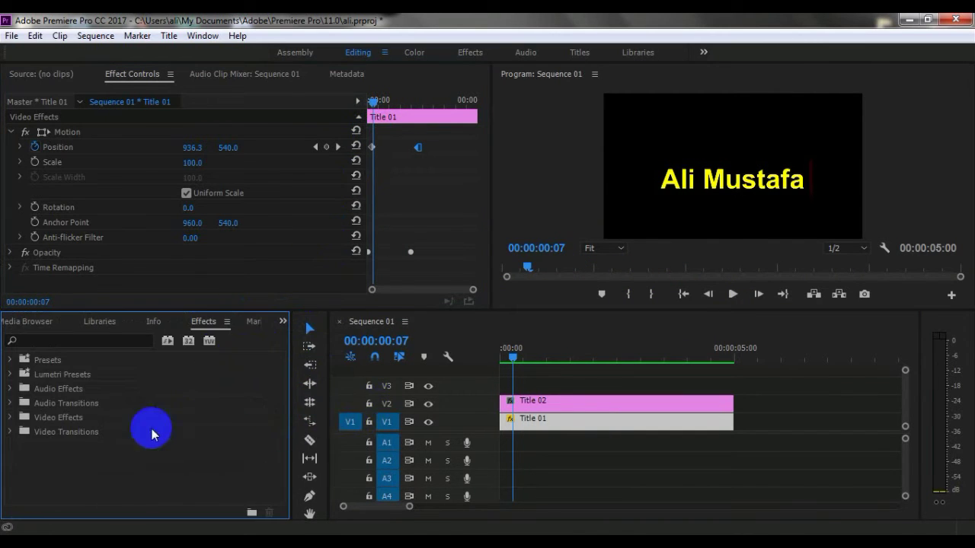
{"action": "left_click", "coordinate": [44, 342]}
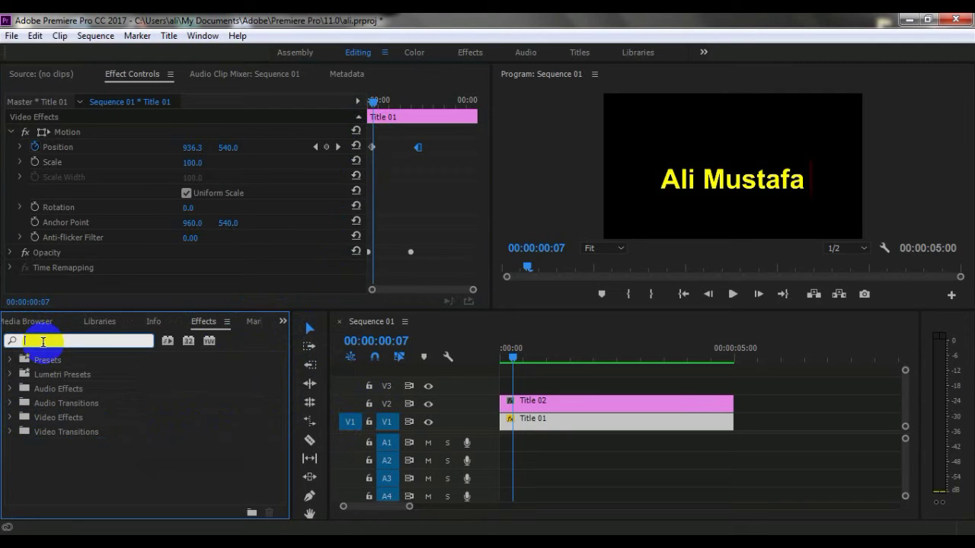
{"action": "type", "text": "crop"}
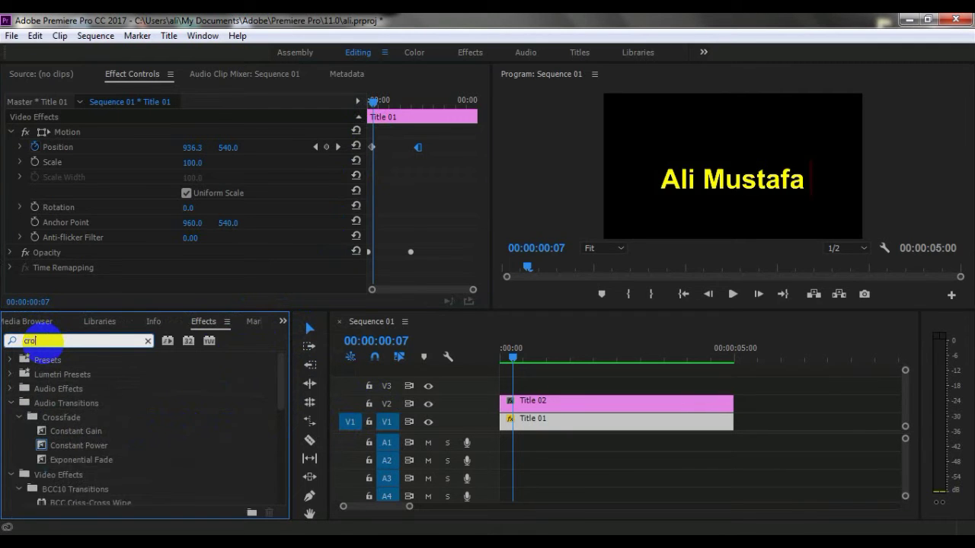
{"action": "left_click", "coordinate": [55, 447]}
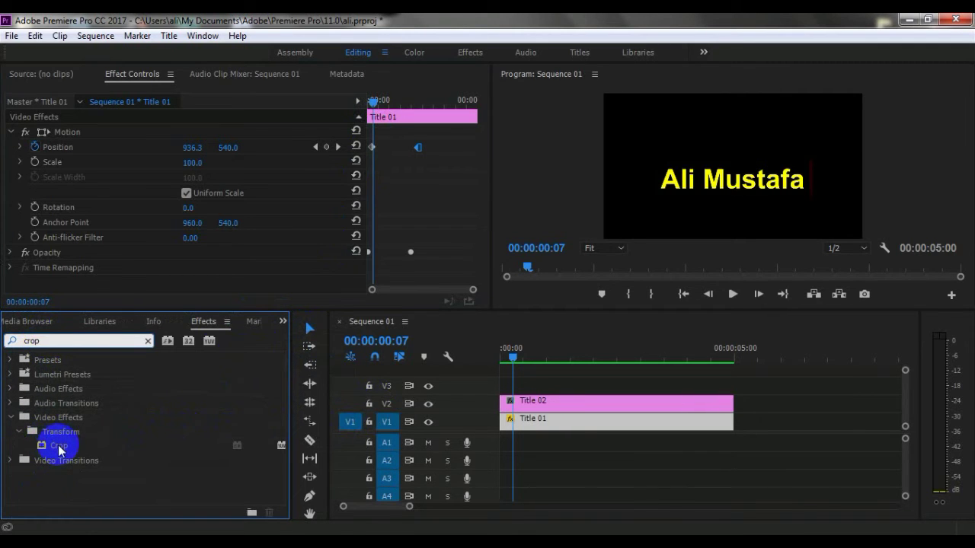
{"action": "left_click_drag", "start_coordinate": [51, 453], "coordinate": [517, 400]}
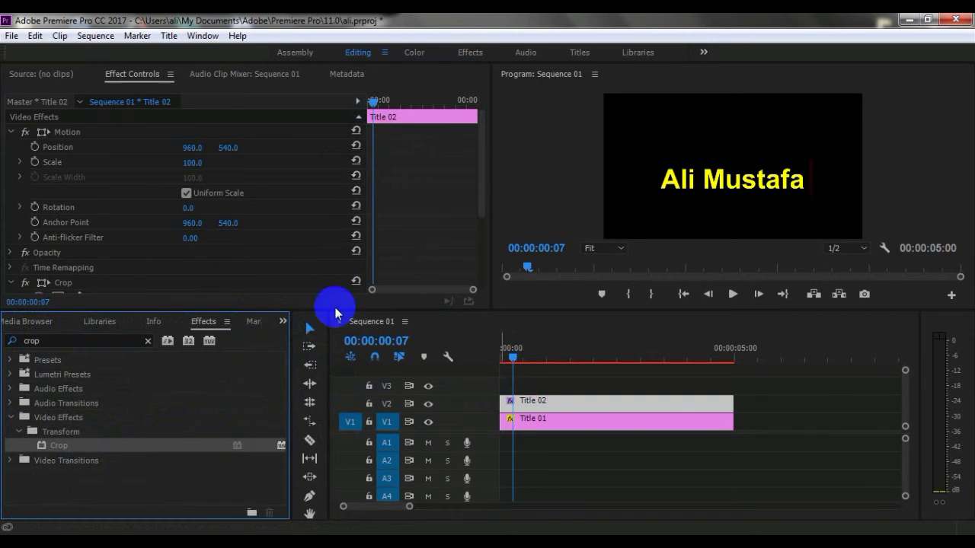
Enlarge the effect settings and preview area, and collapse Title 02's Motion properties
{"action": "left_click_drag", "start_coordinate": [165, 309], "coordinate": [515, 422]}
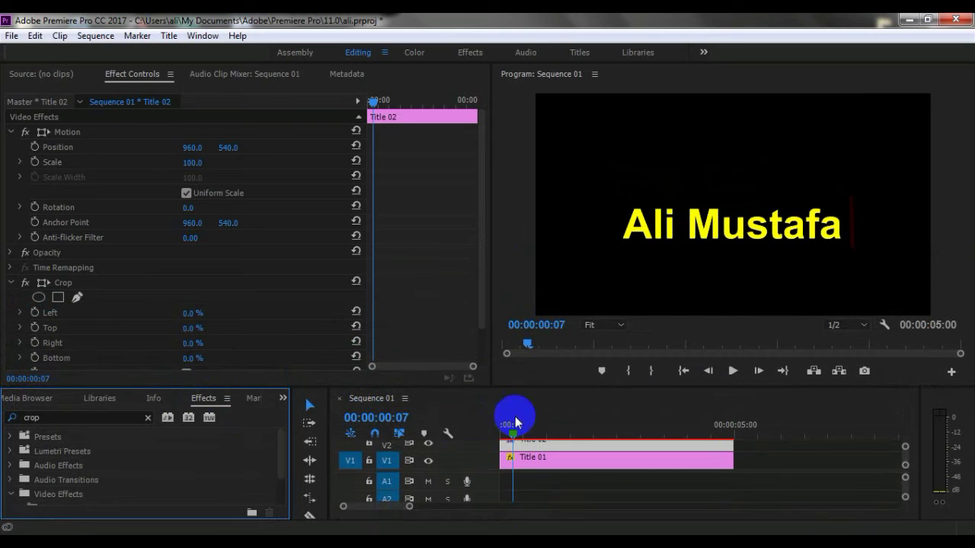
{"action": "left_click", "coordinate": [10, 132]}
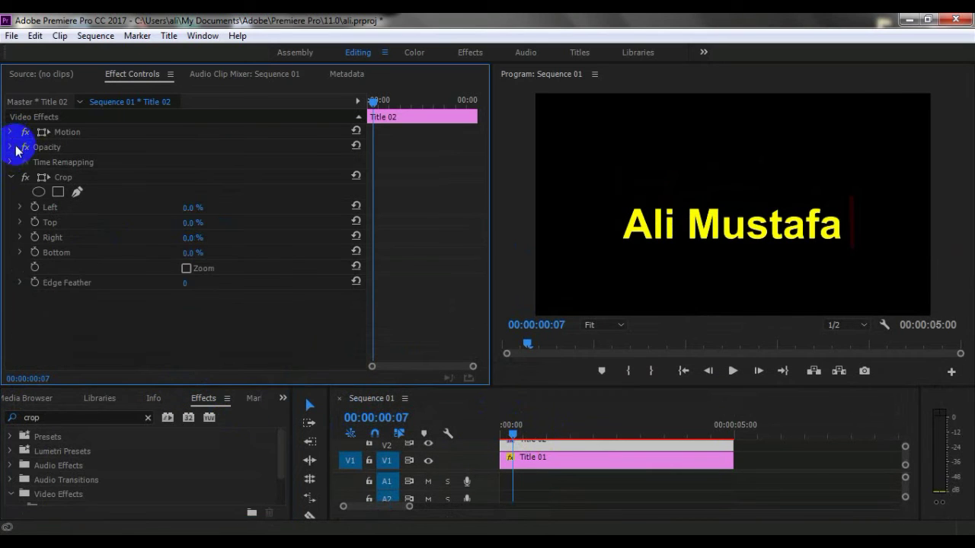
{"action": "left_click", "coordinate": [541, 446]}
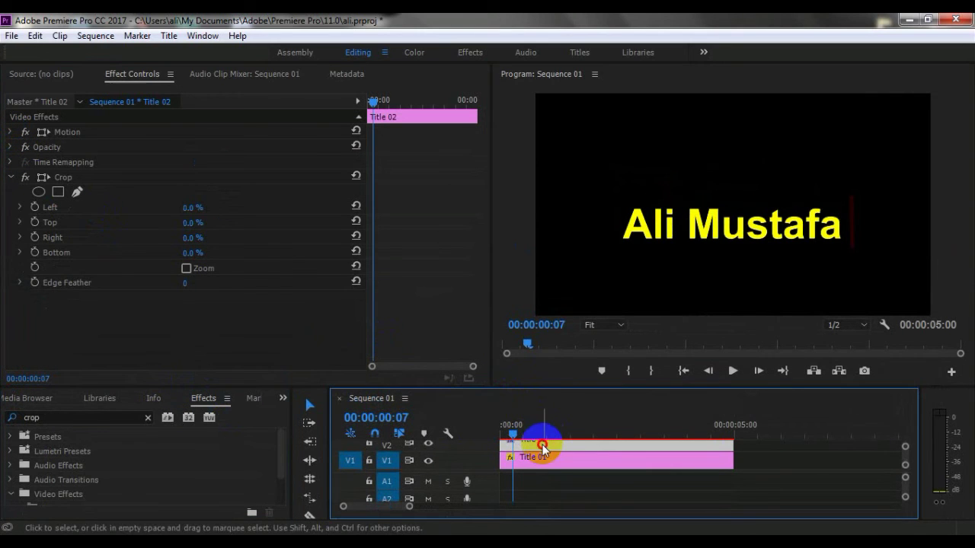
Crop Title 02 from the left to about 80.2% and start Left keyframing at 00:00:00:07
{"action": "left_click", "coordinate": [42, 177]}
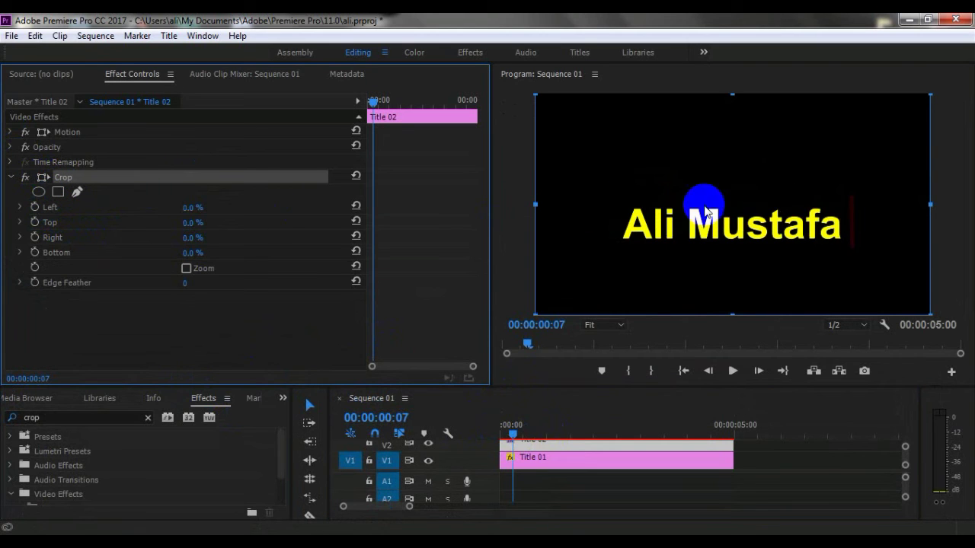
{"action": "left_click_drag", "start_coordinate": [537, 206], "coordinate": [861, 225]}
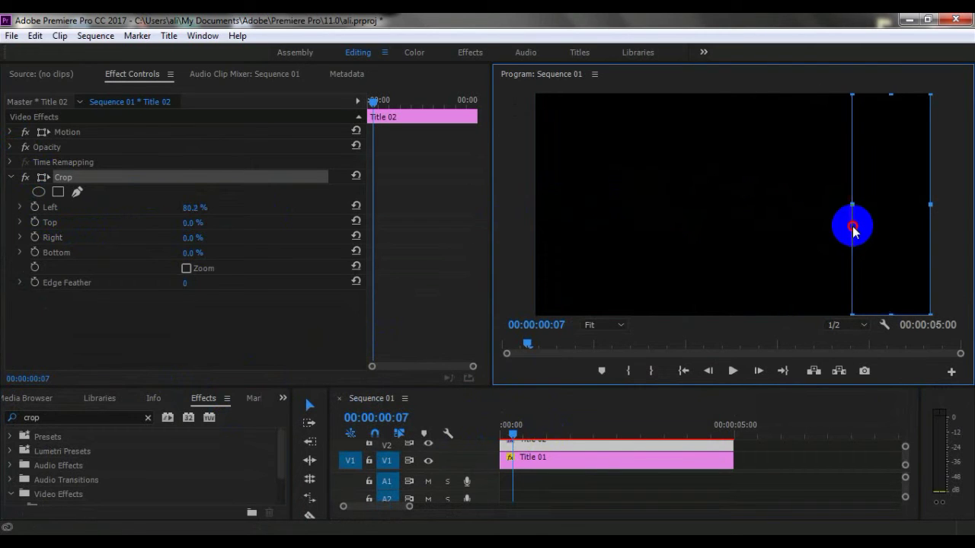
{"action": "left_click", "coordinate": [35, 208]}
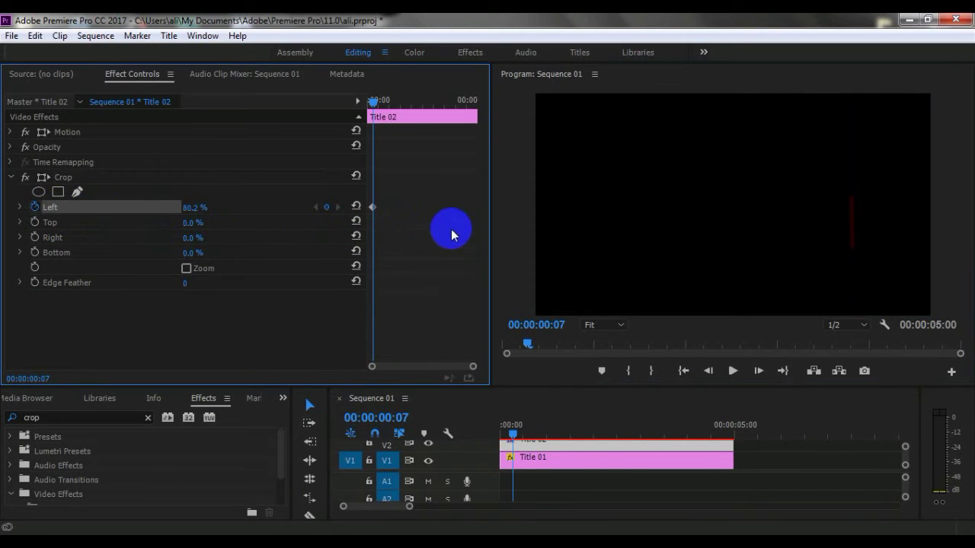
Keyframe Title 02's left crop edge frame by frame along the red line, reaching about 75% at 00:00:00:12
{"action": "left_click", "coordinate": [42, 180]}
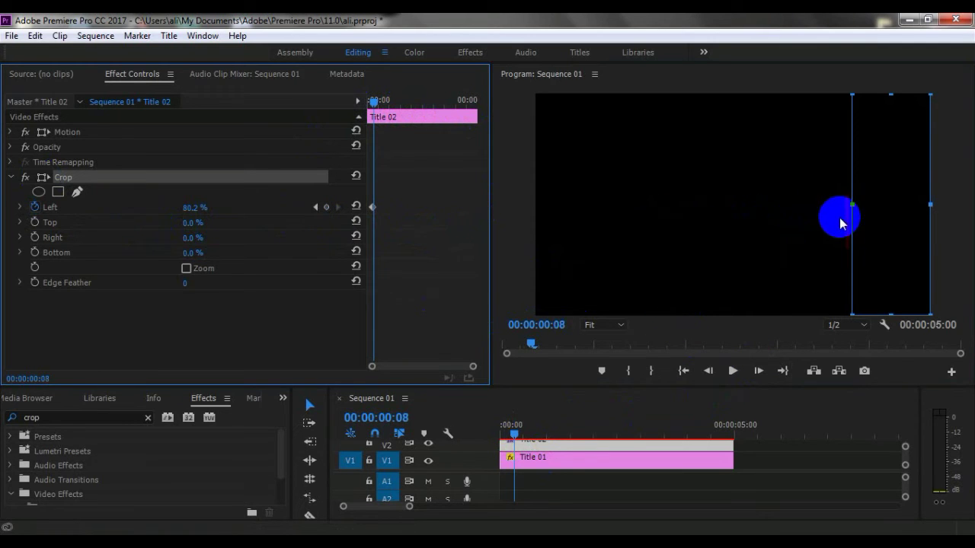
{"action": "left_click_drag", "start_coordinate": [849, 209], "coordinate": [832, 213]}
{"action": "key", "text": "Right"}
{"action": "key", "text": "Right"}
{"action": "key", "text": "Right"}
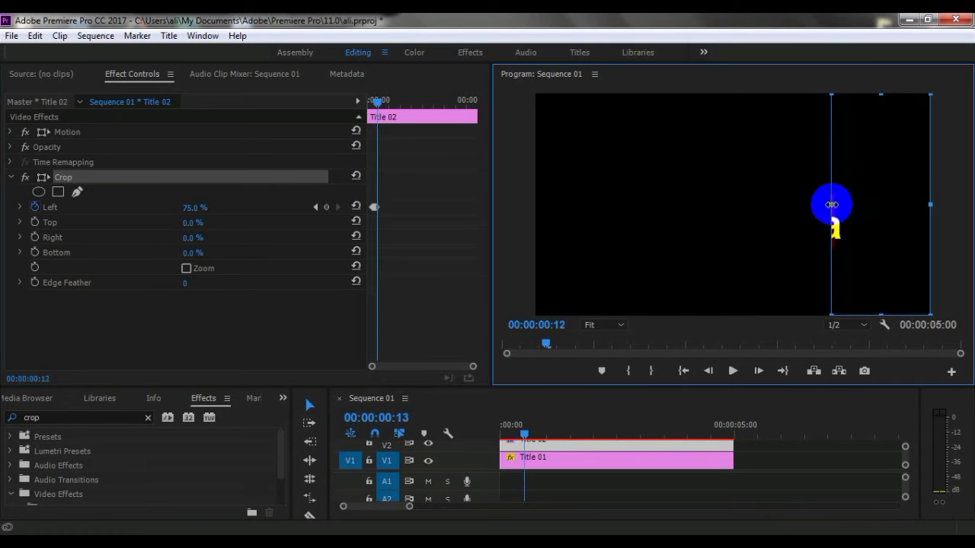
Continue keyframing Title 02's left crop edge along the line, reaching about 69% at 00:00:00:17
{"action": "key", "text": "Right"}
{"action": "key", "text": "Right"}
{"action": "left_click_drag", "start_coordinate": [835, 206], "coordinate": [807, 208]}
{"action": "key", "text": "Right"}
{"action": "key", "text": "Right"}
{"action": "key", "text": "Right"}
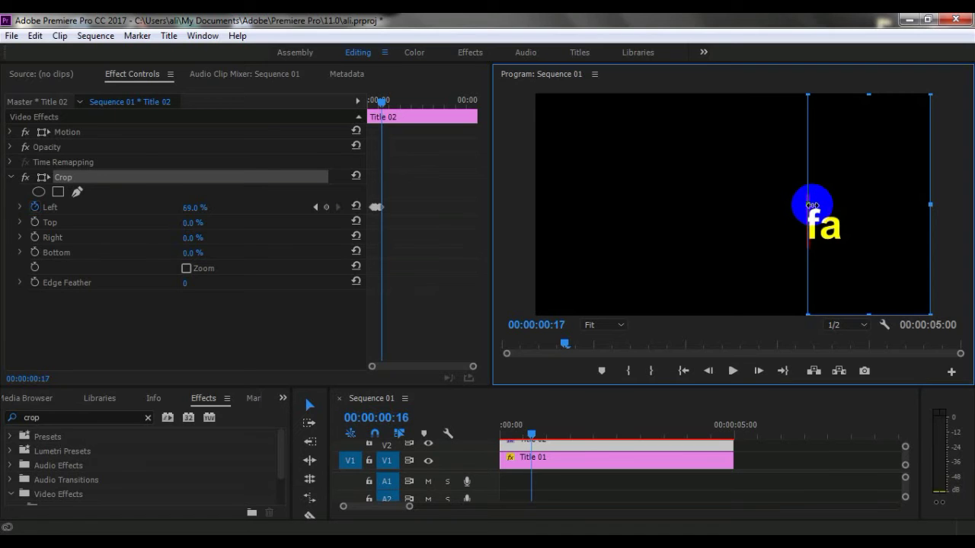
{"action": "key", "text": "Right"}
Keep matching Title 02's left crop to the moving line frame by frame, reaching about 50.1% at 00:00:01:07
{"action": "left_click_drag", "start_coordinate": [805, 207], "coordinate": [733, 215]}
{"action": "key", "text": "Right"}
{"action": "key", "text": "Right"}
{"action": "key", "text": "Right"}
{"action": "key", "text": "Right"}
{"action": "key", "text": "Right"}
{"action": "key", "text": "Right"}
{"action": "key", "text": "Right"}
{"action": "key", "text": "Right"}
{"action": "key", "text": "Right"}
{"action": "key", "text": "Right"}
{"action": "key", "text": "Right"}
{"action": "key", "text": "Right"}
{"action": "key", "text": "Right"}
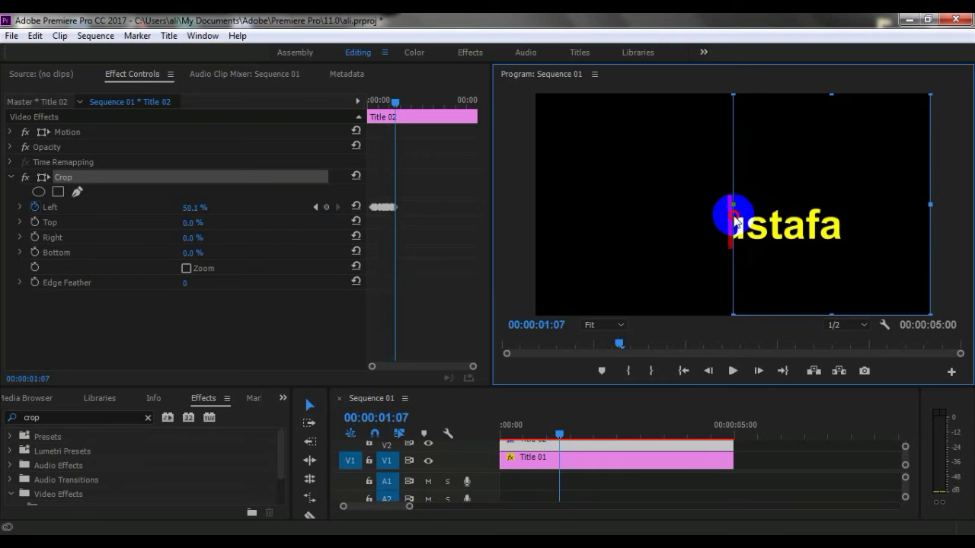
Keyframe Title 02's left crop to follow the line across the first letter of the second word, reaching about 37.7% at 00:00:01:17
{"action": "key", "text": "Right"}
{"action": "left_click_drag", "start_coordinate": [733, 208], "coordinate": [693, 210]}
{"action": "key", "text": "Right"}
{"action": "key", "text": "Right"}
{"action": "key", "text": "Right"}
{"action": "key", "text": "Right"}
{"action": "key", "text": "Right"}
{"action": "key", "text": "Right"}
{"action": "key", "text": "Right"}
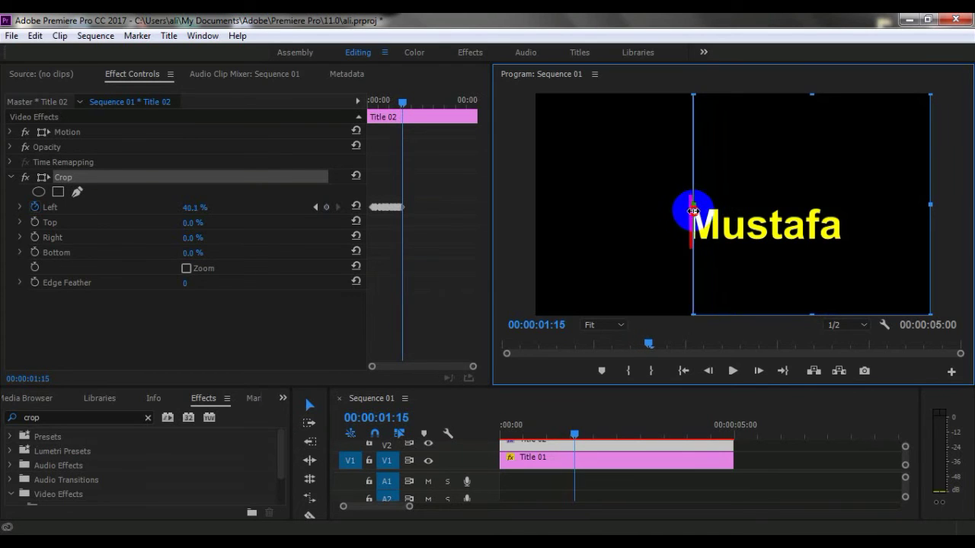
{"action": "key", "text": "Right"}
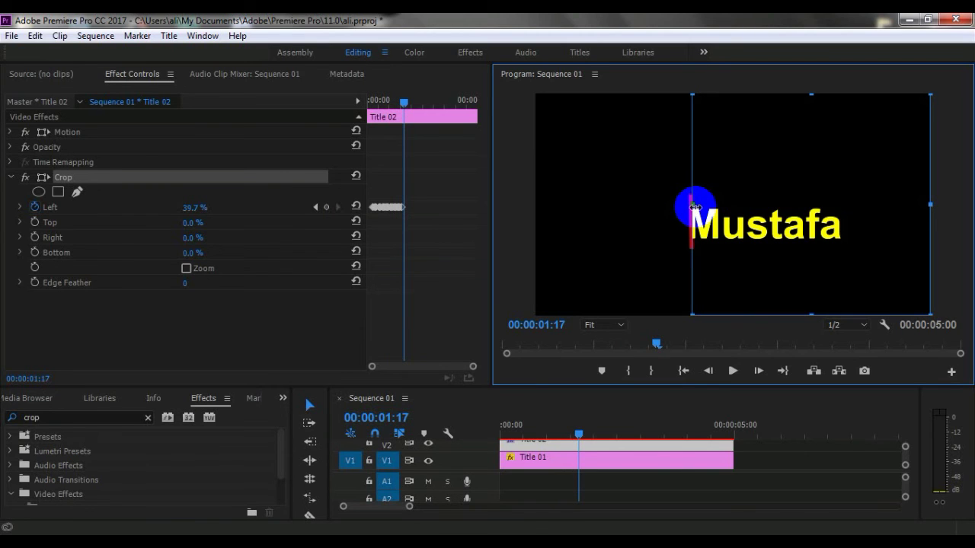
{"action": "left_click_drag", "start_coordinate": [693, 205], "coordinate": [684, 211]}
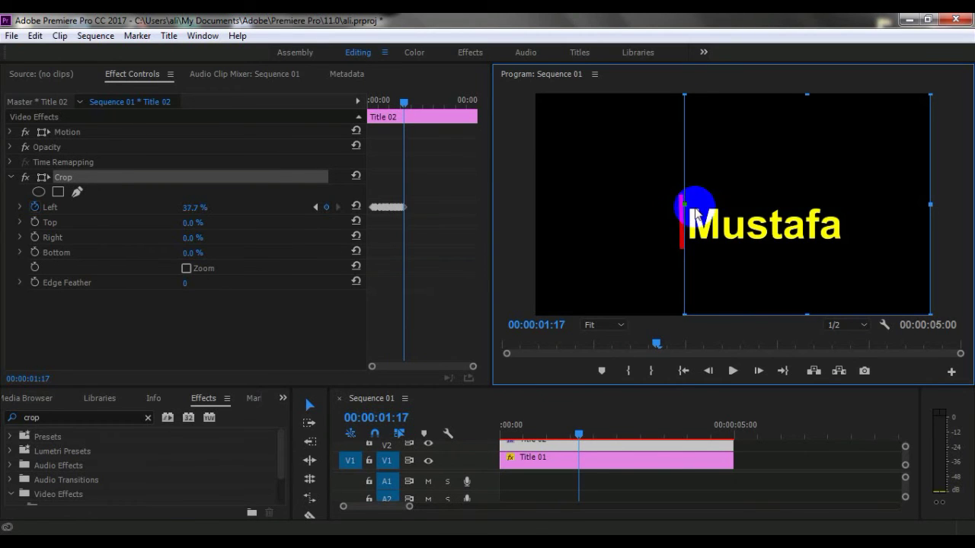
Keyframe Title 02's left crop frame by frame until the whole name is uncovered, ending at about 18.1% at 00:00:02:08
{"action": "key", "text": "Right"}
{"action": "left_click", "coordinate": [684, 205]}
{"action": "left_click_drag", "start_coordinate": [685, 206], "coordinate": [664, 208]}
{"action": "key", "text": "Right"}
{"action": "key", "text": "Right"}
{"action": "key", "text": "Right"}
{"action": "key", "text": "Right"}
{"action": "left_click_drag", "start_coordinate": [665, 208], "coordinate": [612, 209]}
{"action": "key", "text": "Right"}
{"action": "key", "text": "Right"}
{"action": "key", "text": "Right"}
{"action": "key", "text": "Right"}
{"action": "key", "text": "Right"}
{"action": "key", "text": "Right"}
{"action": "key", "text": "Right"}
{"action": "key", "text": "Right"}
{"action": "key", "text": "Right"}
{"action": "key", "text": "Right"}
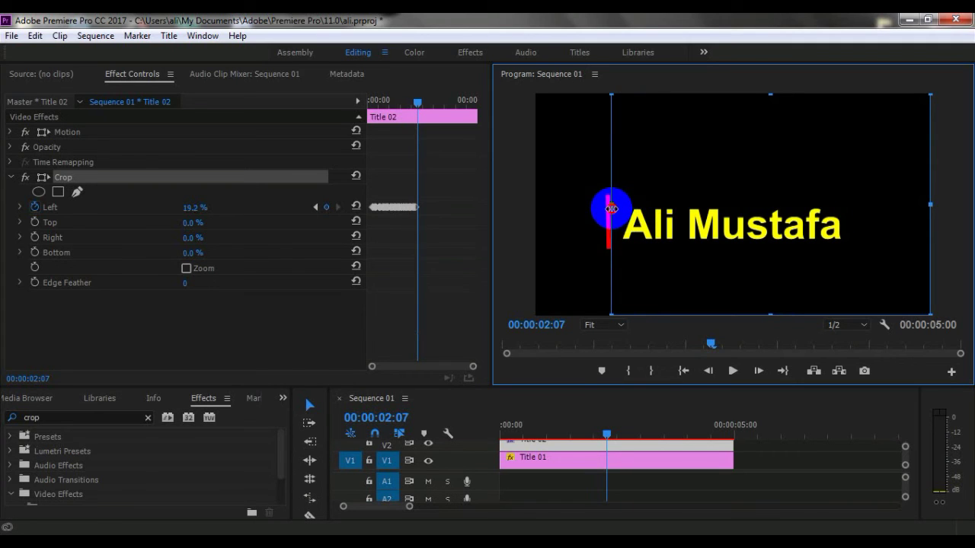
{"action": "key", "text": "Right"}
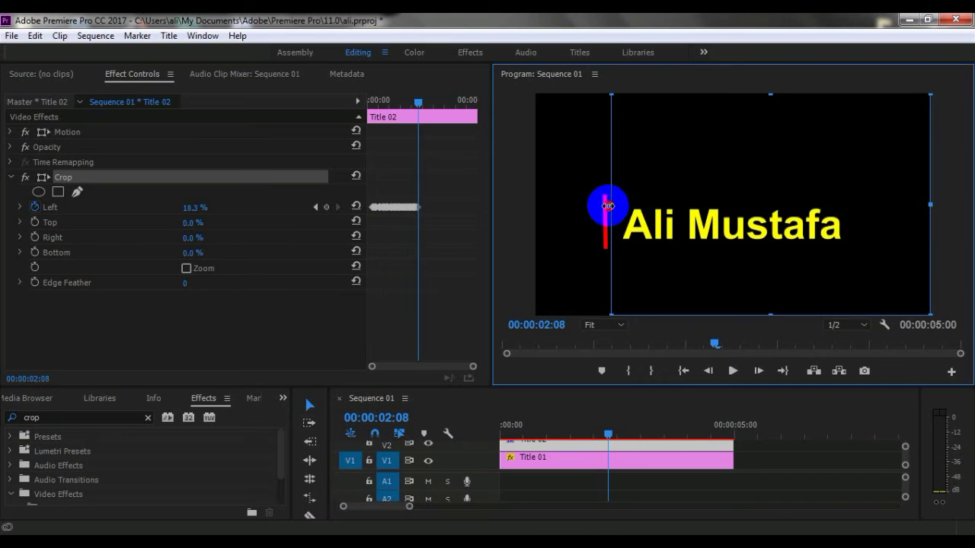
{"action": "left_click_drag", "start_coordinate": [608, 206], "coordinate": [606, 205]}
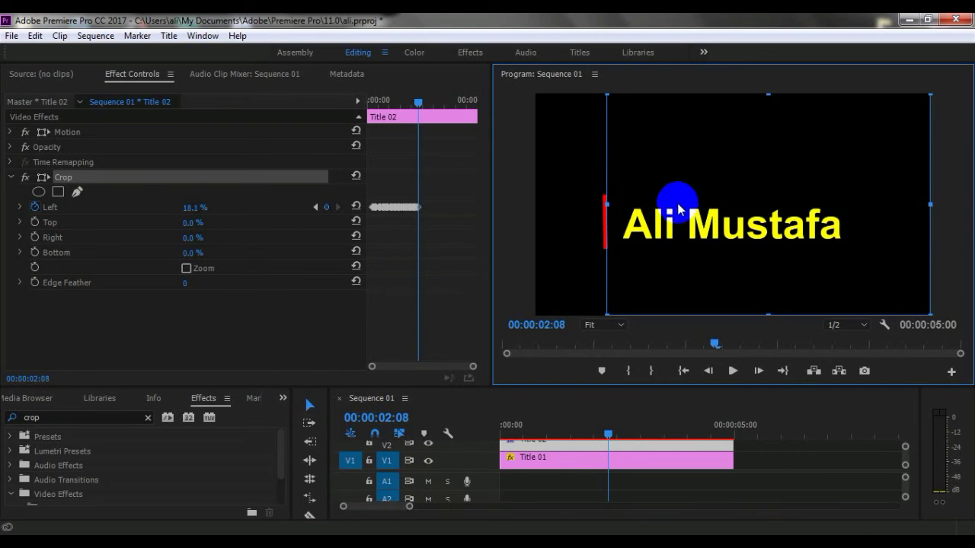
Return the playhead to the start and play the sequence to check the text reveal
{"action": "left_click_drag", "start_coordinate": [716, 344], "coordinate": [499, 369]}
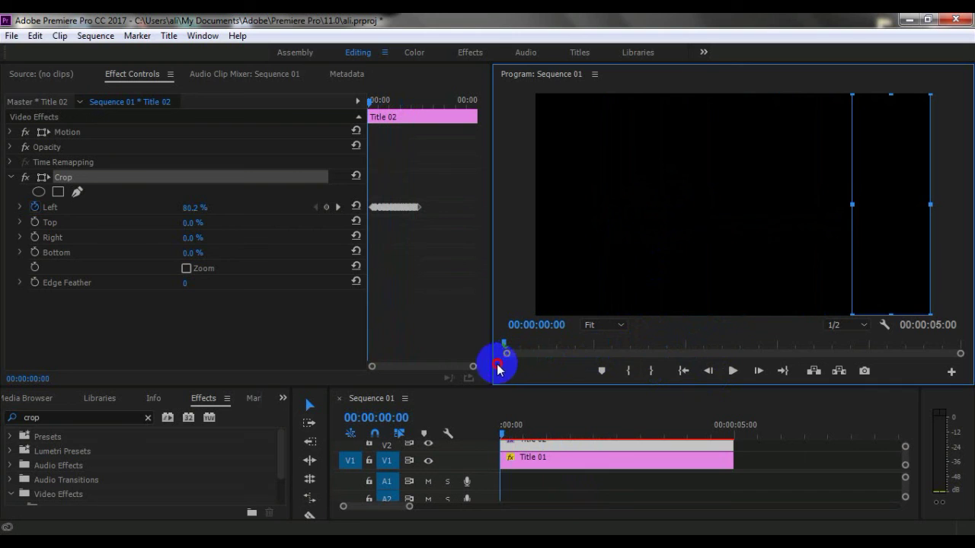
{"action": "left_click", "coordinate": [733, 371]}
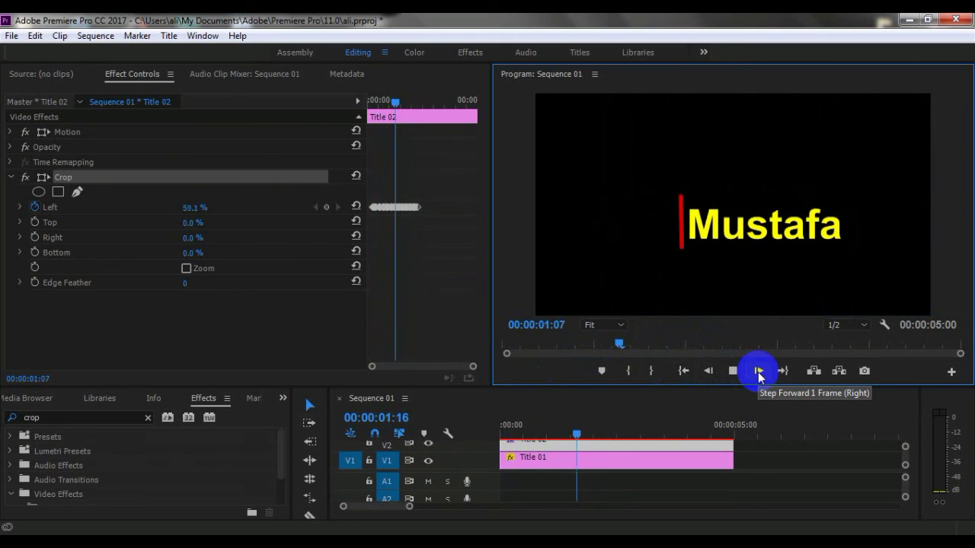
{"action": "left_click", "coordinate": [759, 373]}
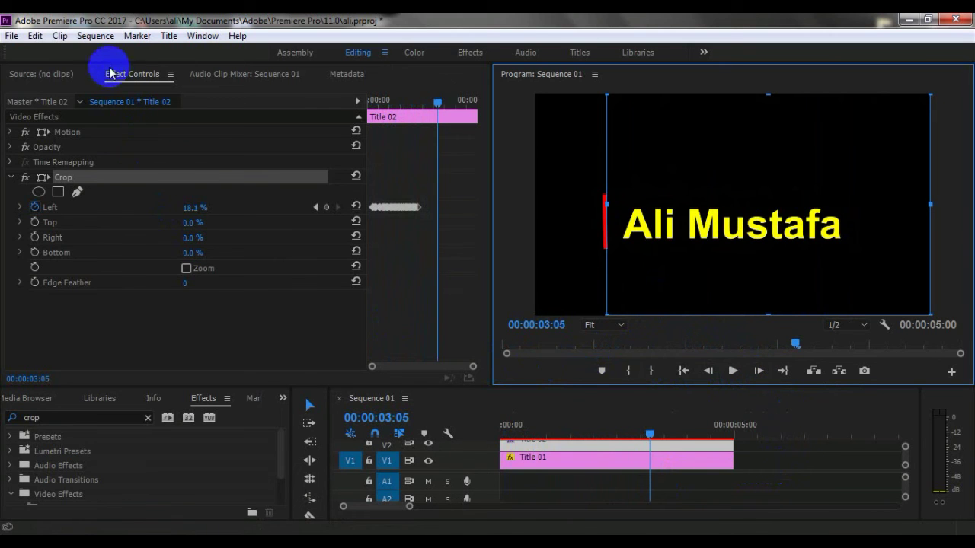
Render the sequence's effects In to Out, preview the result, and enlarge the timeline area
{"action": "left_click", "coordinate": [95, 35]}
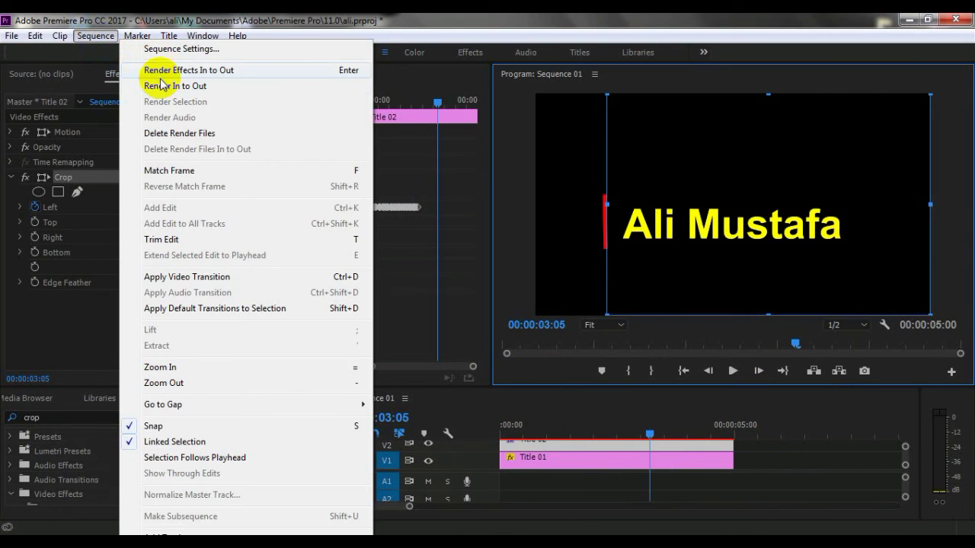
{"action": "left_click", "coordinate": [159, 70]}
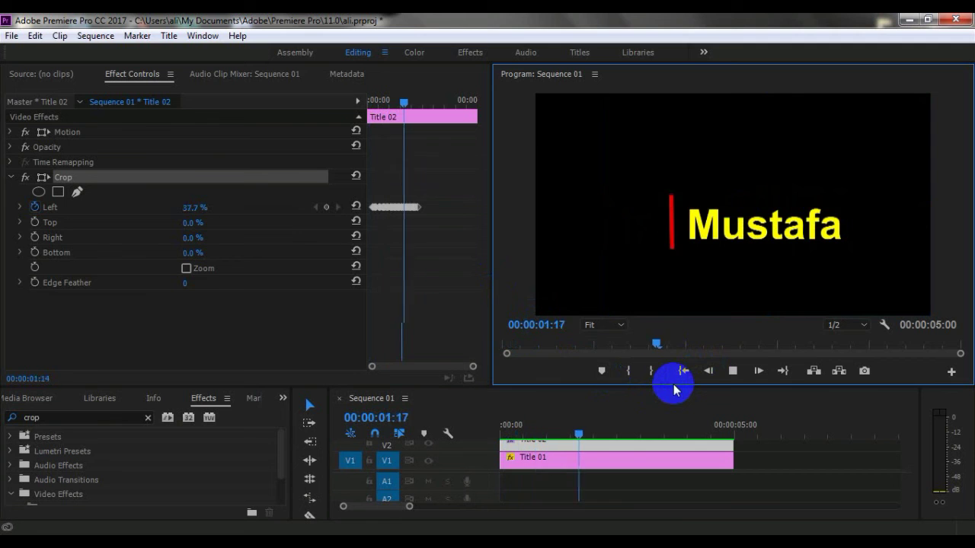
{"action": "left_click", "coordinate": [733, 371]}
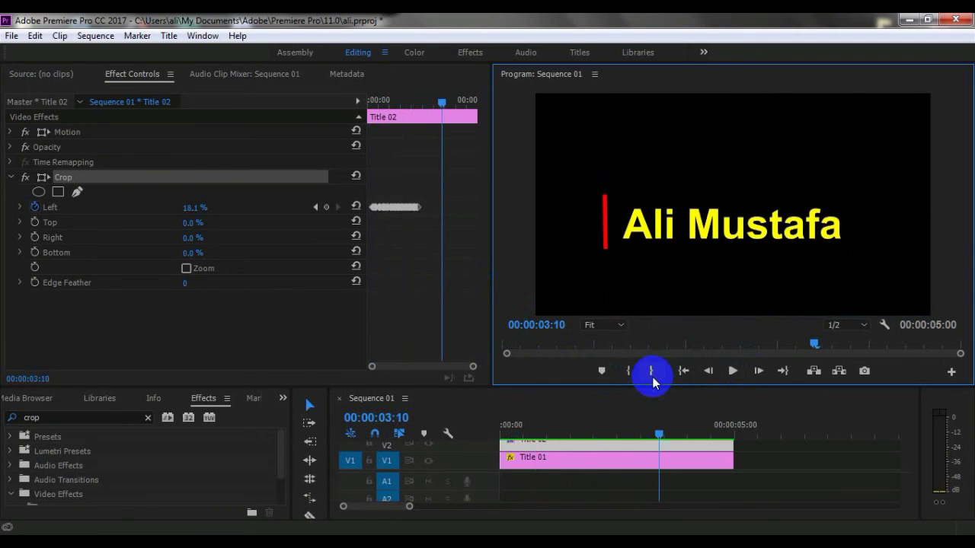
{"action": "left_click_drag", "start_coordinate": [654, 386], "coordinate": [650, 324]}
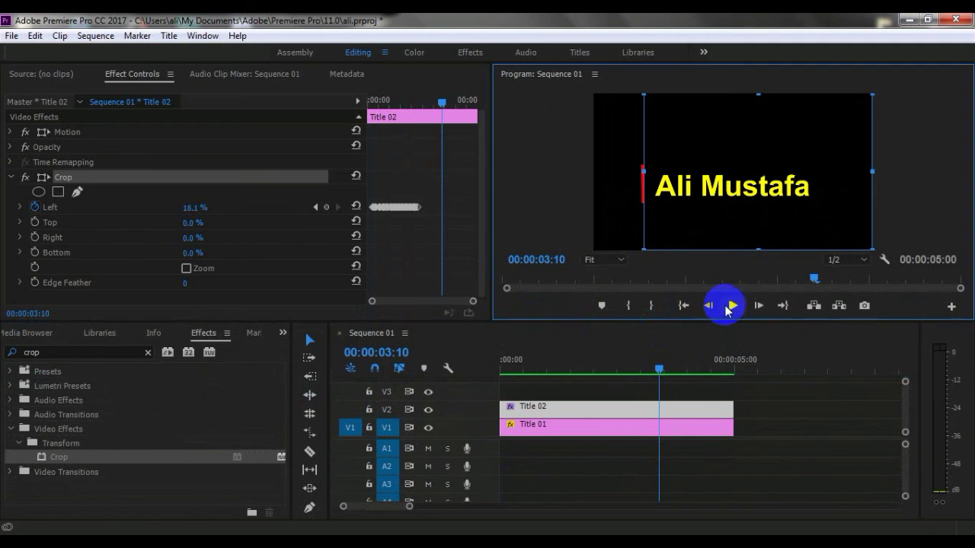
Trim the ends of the Title 01 and Title 02 clips together to 00:00:03:20
{"action": "left_click_drag", "start_coordinate": [656, 371], "coordinate": [678, 370]}
{"action": "left_click_drag", "start_coordinate": [782, 462], "coordinate": [488, 394]}
{"action": "left_click_drag", "start_coordinate": [728, 410], "coordinate": [677, 412]}
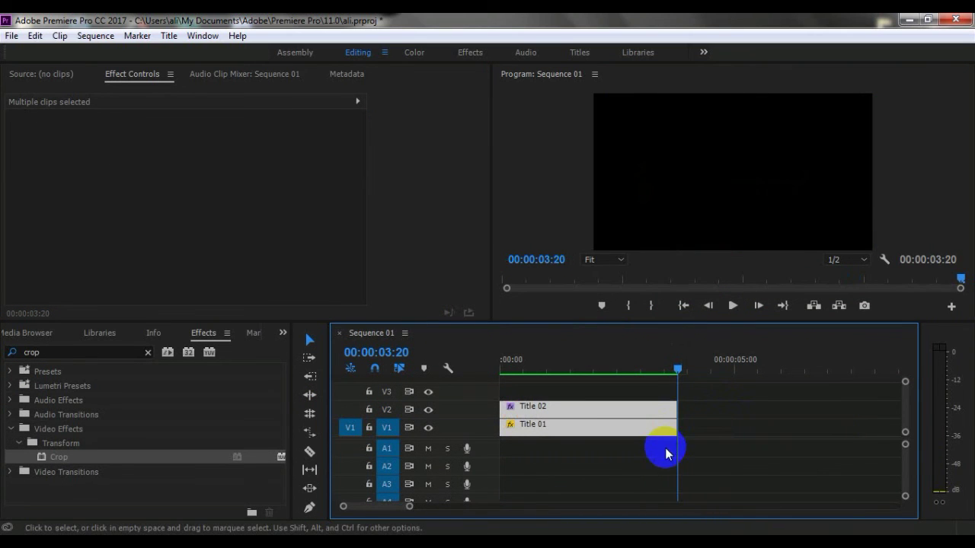
Nest the two selected title clips into a single nested sequence, keeping the default name
{"action": "right_click", "coordinate": [567, 409]}
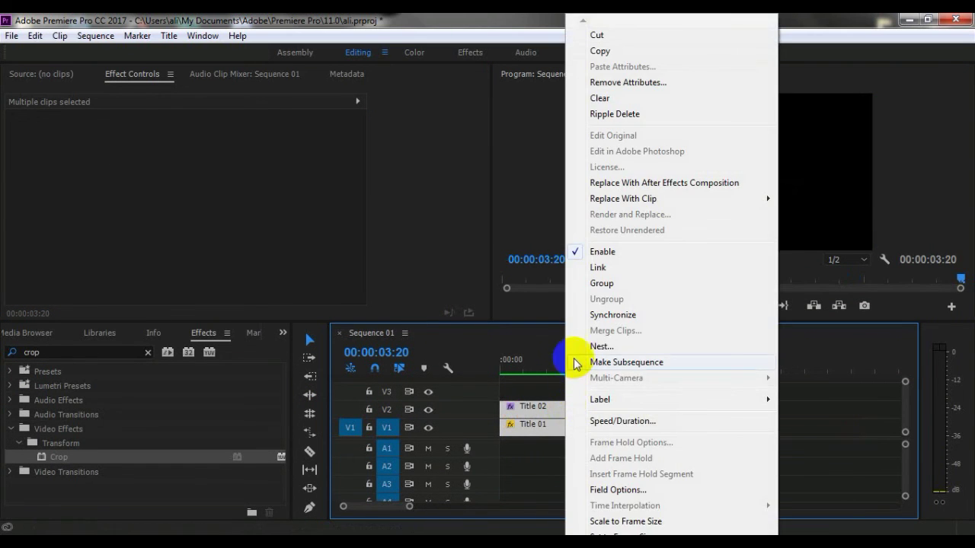
{"action": "left_click", "coordinate": [605, 347]}
{"action": "left_click", "coordinate": [457, 293]}
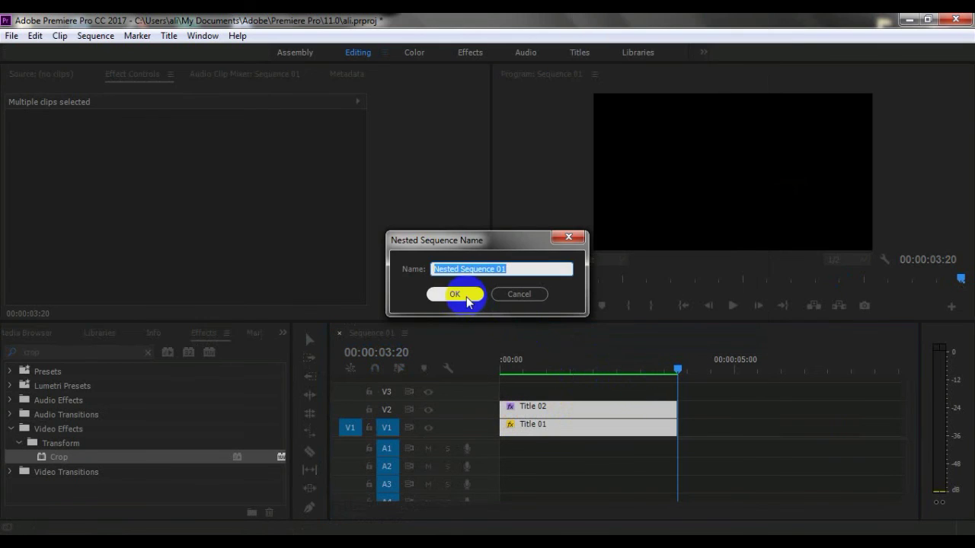
Copy the nested sequence clip and paste the duplicate on V1 directly after the original at 00:00:03:20
{"action": "left_click", "coordinate": [629, 429]}
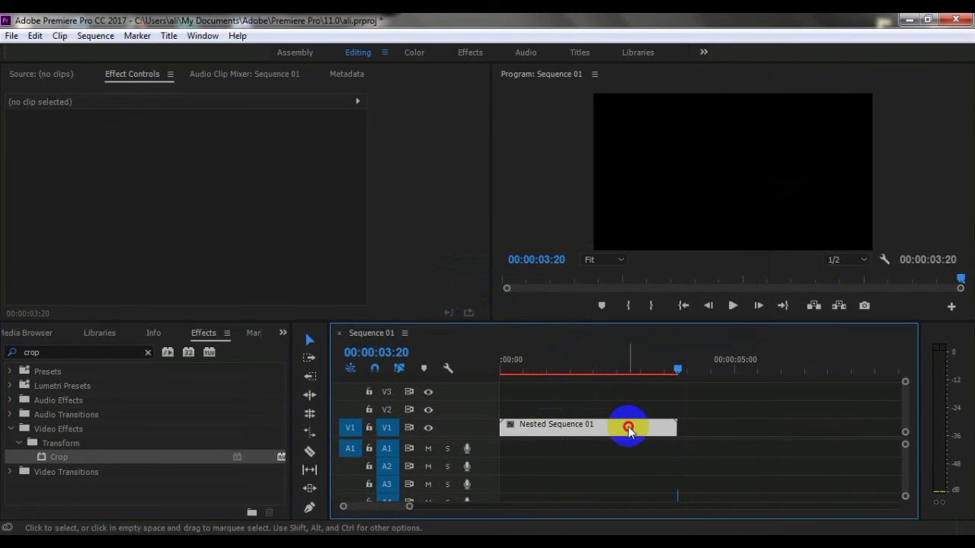
{"action": "right_click", "coordinate": [629, 432]}
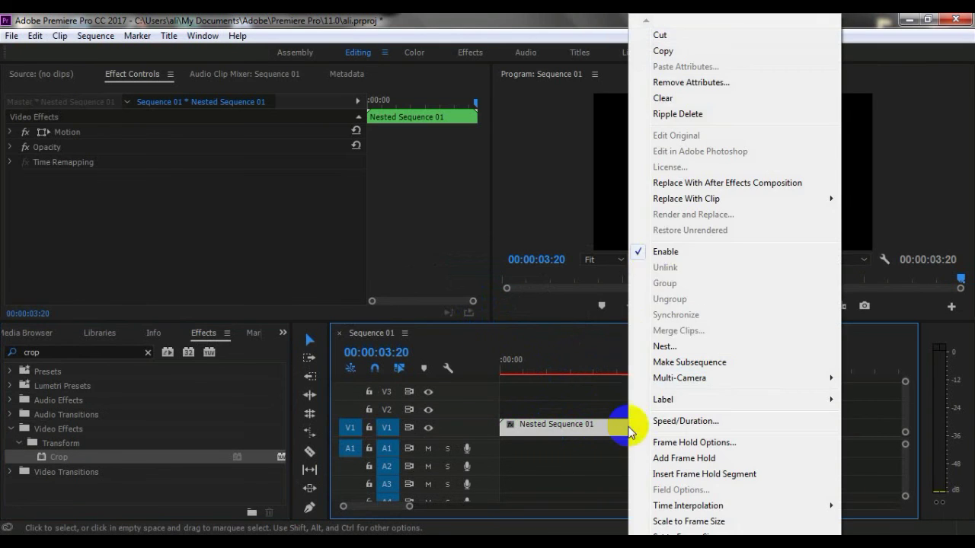
{"action": "left_click", "coordinate": [661, 51]}
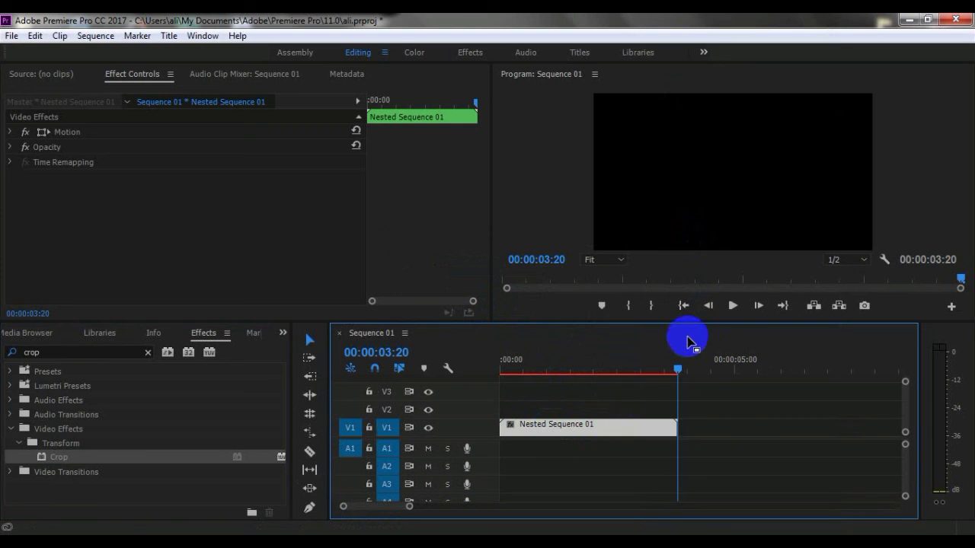
{"action": "key", "text": "ctrl+v"}
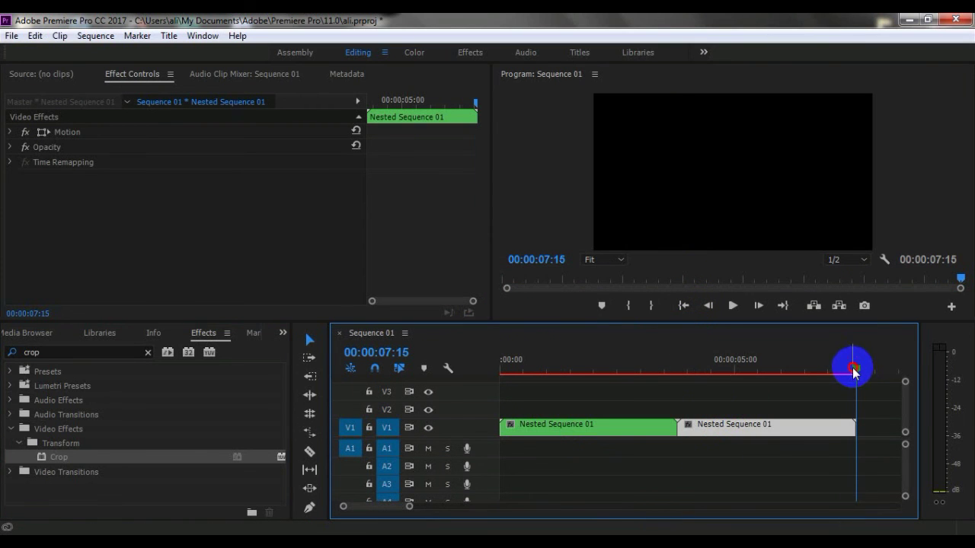
Reverse the playback speed of the second nested sequence clip on V1
{"action": "left_click_drag", "start_coordinate": [853, 371], "coordinate": [830, 371]}
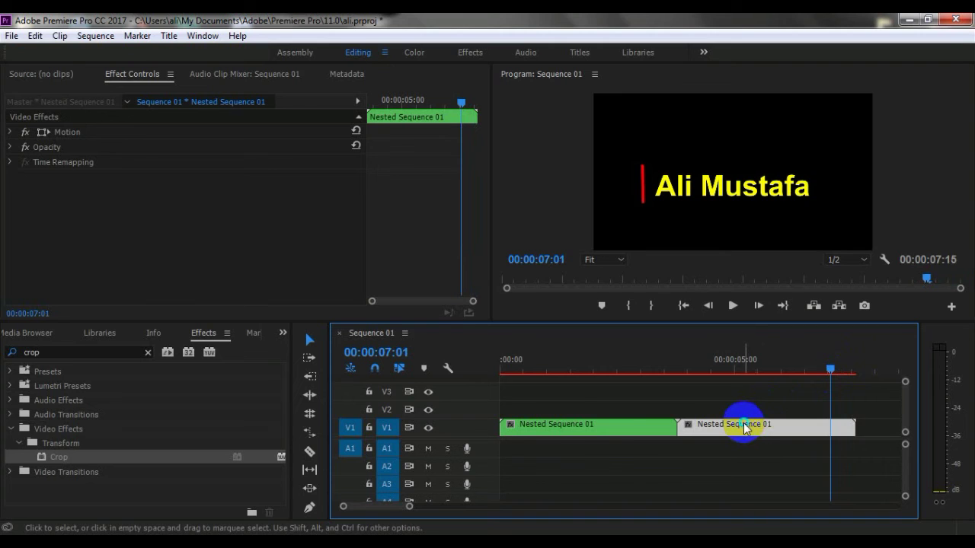
{"action": "right_click", "coordinate": [744, 423]}
{"action": "left_click", "coordinate": [780, 423]}
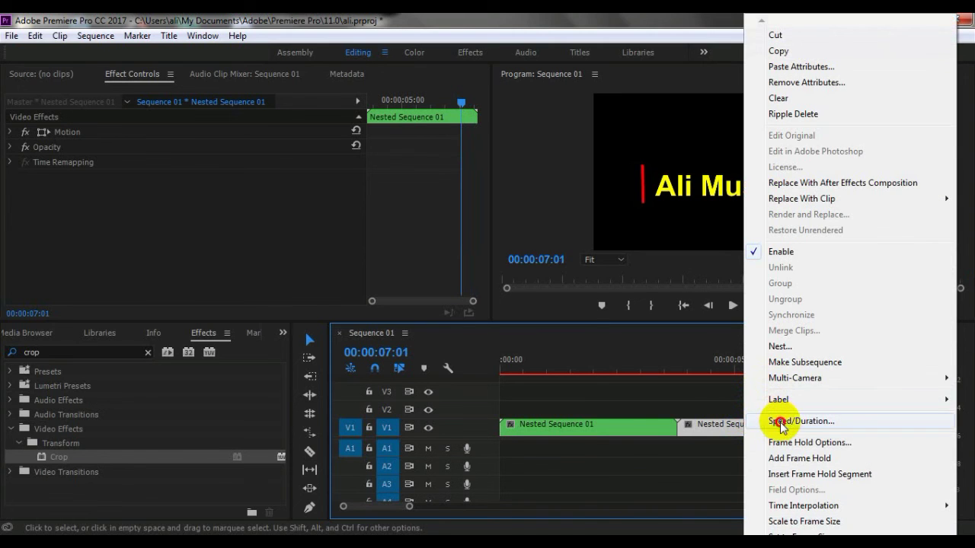
{"action": "left_click", "coordinate": [416, 278]}
{"action": "left_click", "coordinate": [466, 353]}
Select both nested clips on the timeline and render the sequence's effects In to Out
{"action": "left_click_drag", "start_coordinate": [848, 468], "coordinate": [482, 391]}
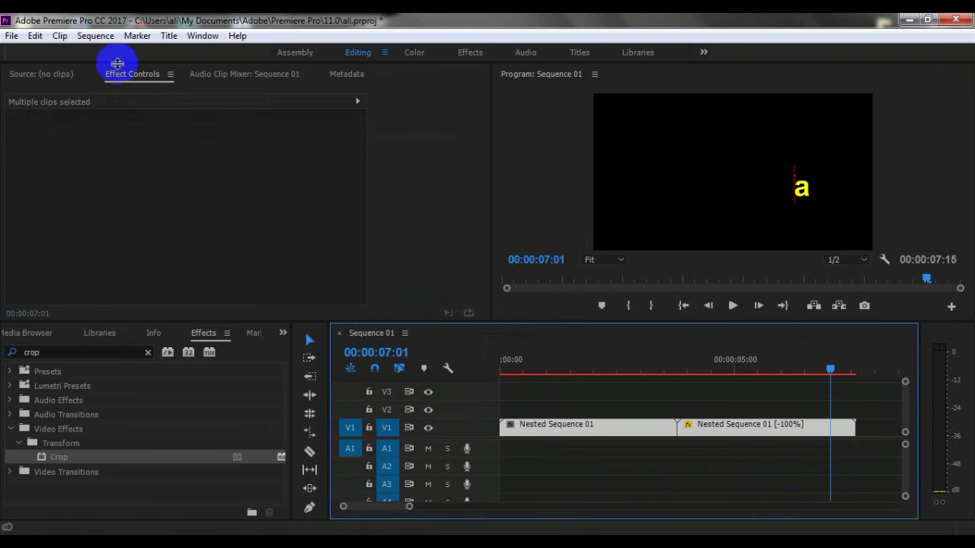
{"action": "left_click", "coordinate": [95, 36]}
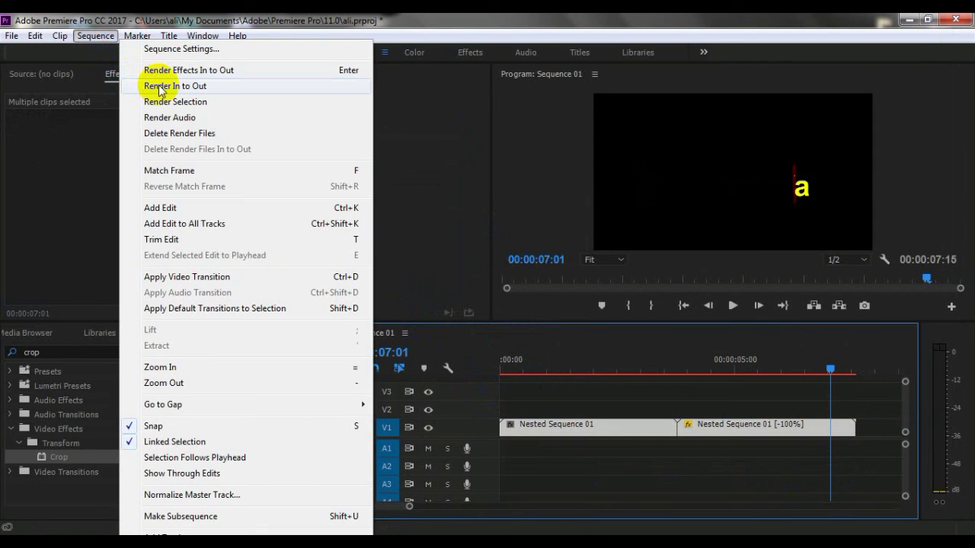
{"action": "left_click", "coordinate": [158, 70]}
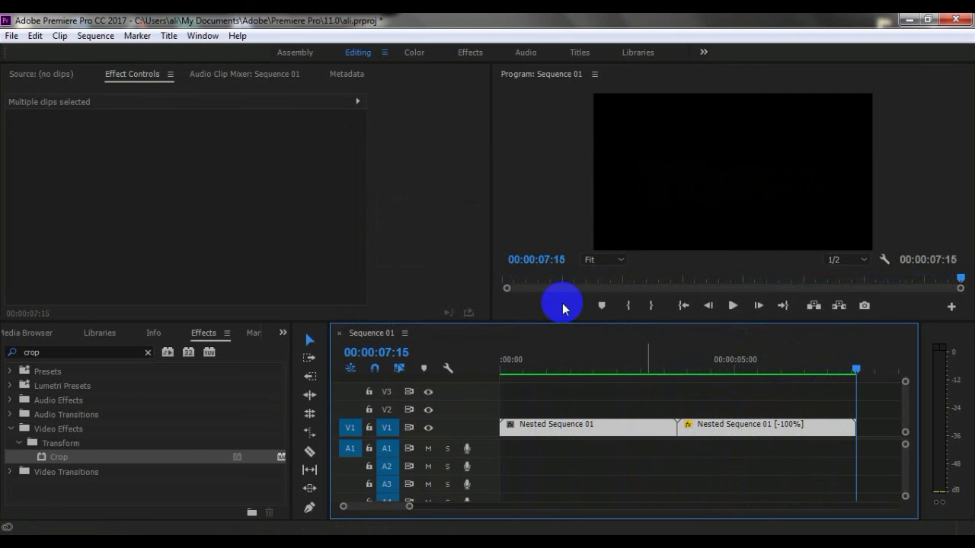
Play the whole sequence from the start in an enlarged program monitor, then restore the normal layout
{"action": "left_click", "coordinate": [522, 151]}
{"action": "key", "text": "grave"}
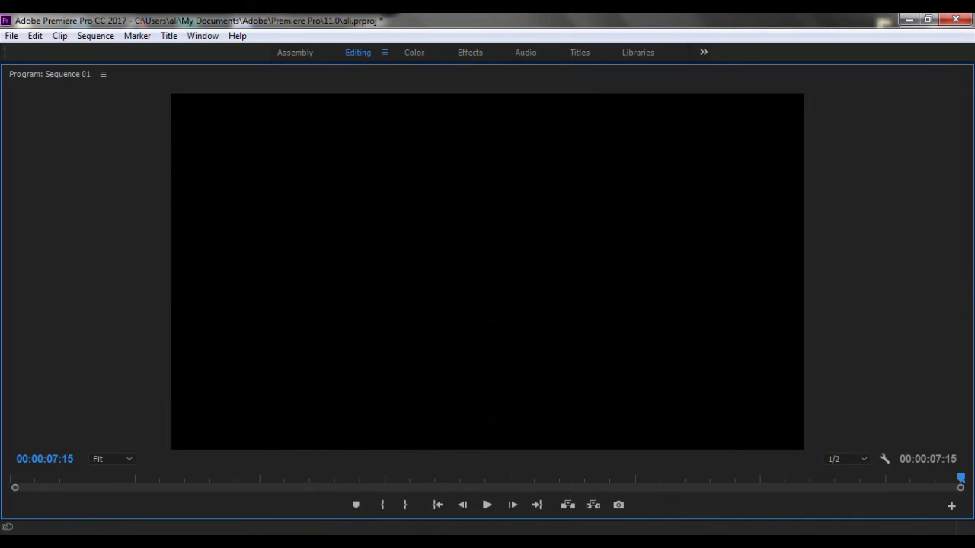
{"action": "left_click_drag", "start_coordinate": [960, 483], "coordinate": [10, 516]}
{"action": "left_click", "coordinate": [486, 504]}
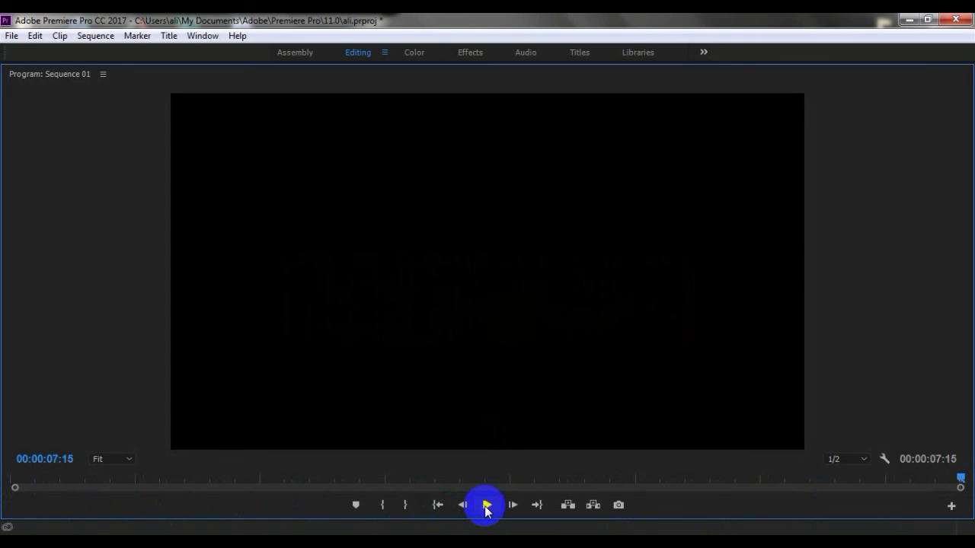
{"action": "left_click", "coordinate": [488, 506]}
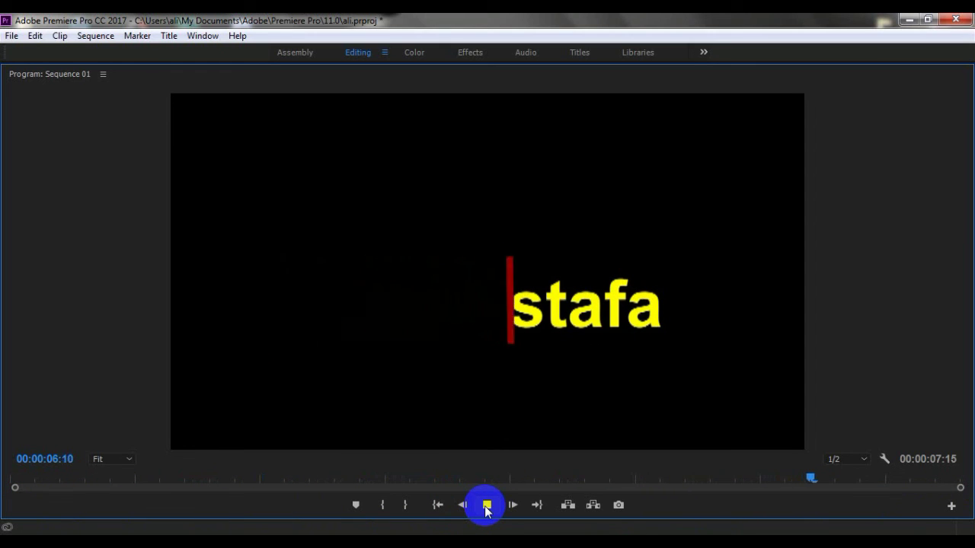
{"action": "key", "text": "grave"}
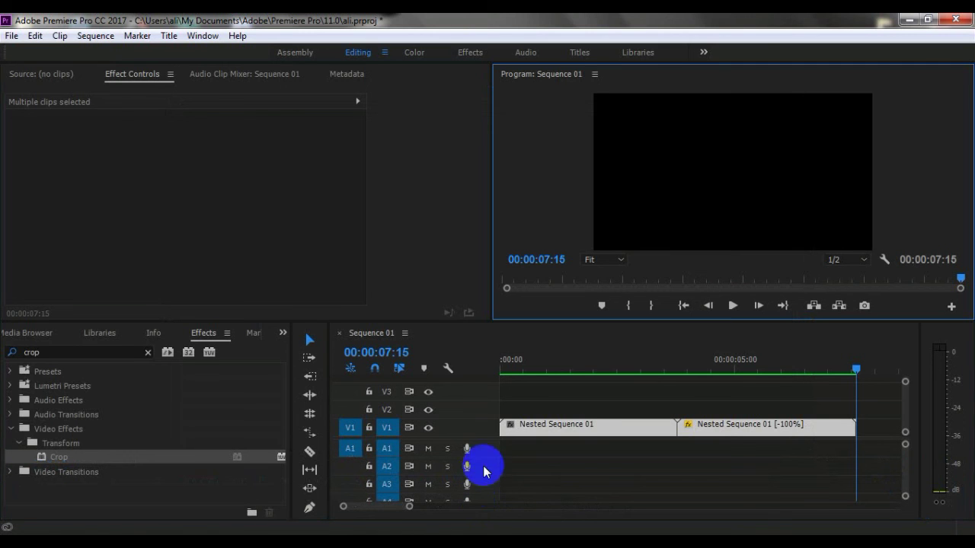